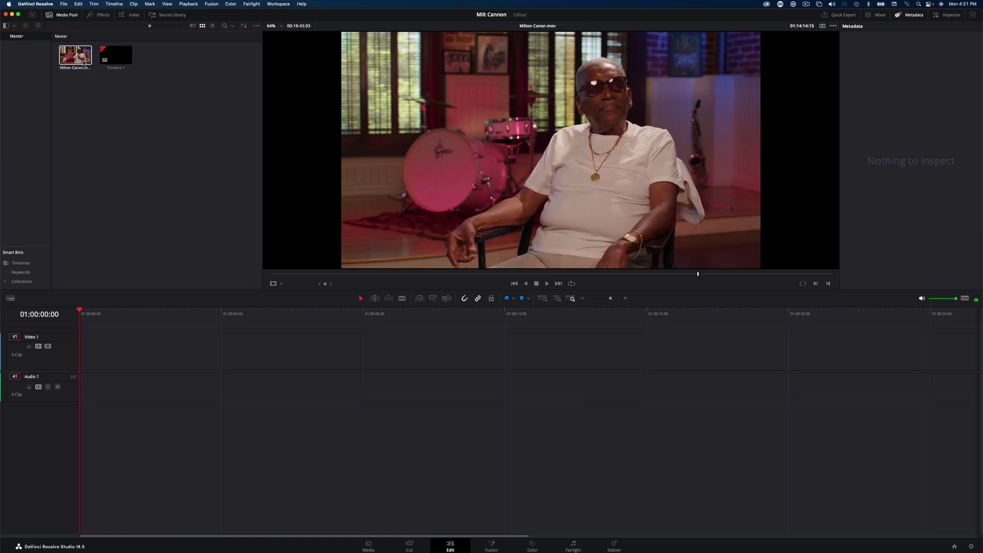
Step: Select the interview clip in the Media Pool and transcribe its audio
{"action": "left_click", "coordinate": [75, 55]}
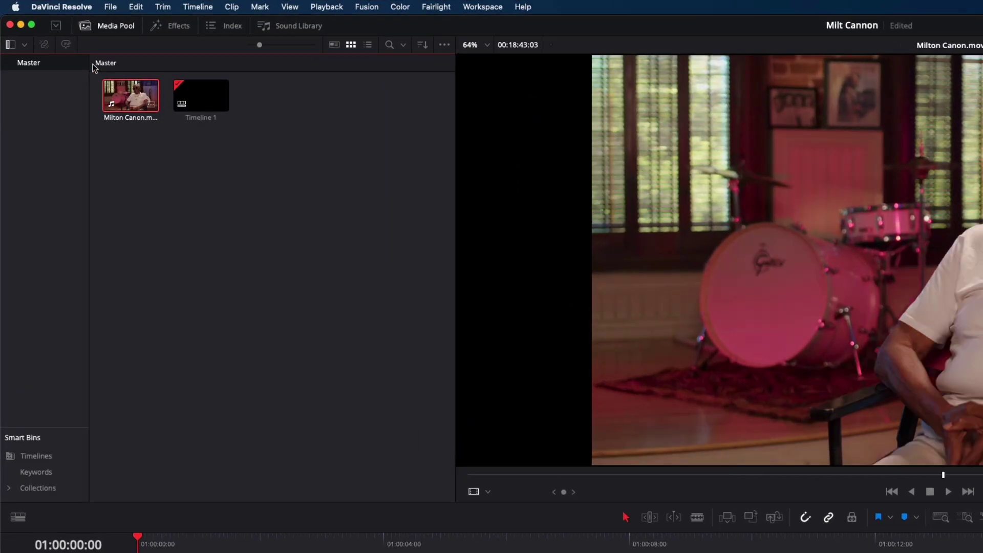
{"action": "left_click", "coordinate": [65, 44]}
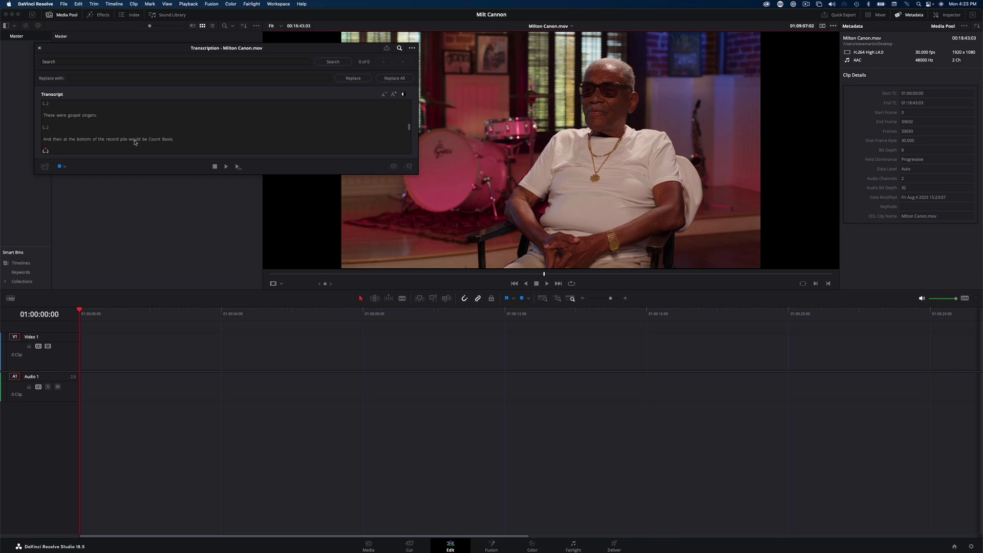
Step: Move the transcript to the lower right, enlarge it, and cue the interview to the word 'And'
{"action": "left_click_drag", "start_coordinate": [229, 49], "coordinate": [712, 316]}
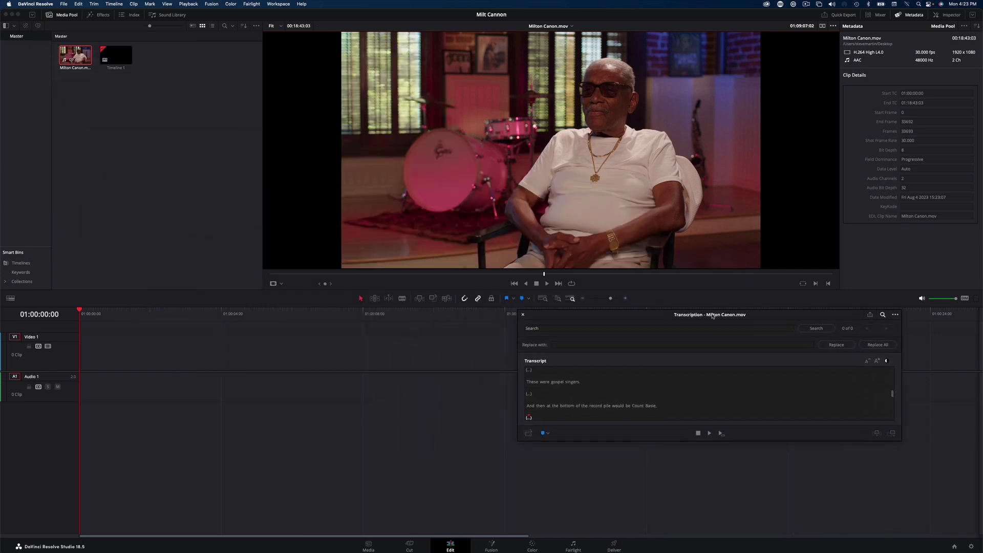
{"action": "left_click_drag", "start_coordinate": [900, 440], "coordinate": [971, 530]}
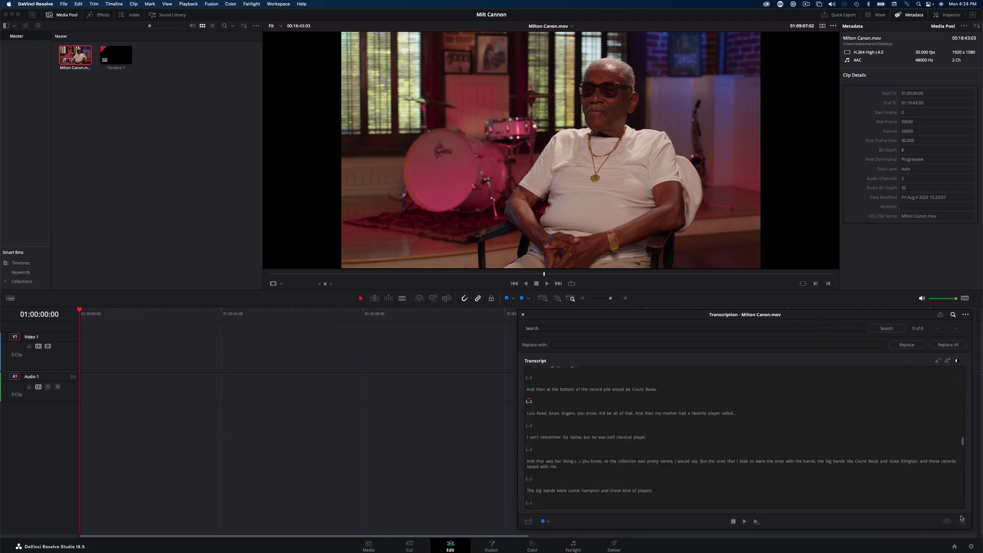
{"action": "scroll", "coordinate": [901, 462], "scroll_direction": "up", "scroll_amount": 10}
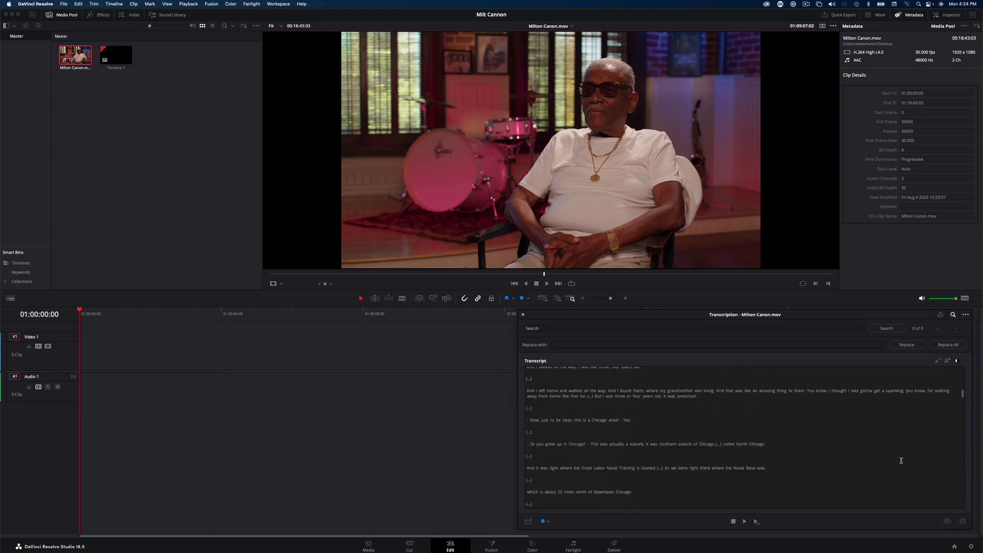
{"action": "scroll", "coordinate": [901, 461], "scroll_direction": "up", "scroll_amount": 1}
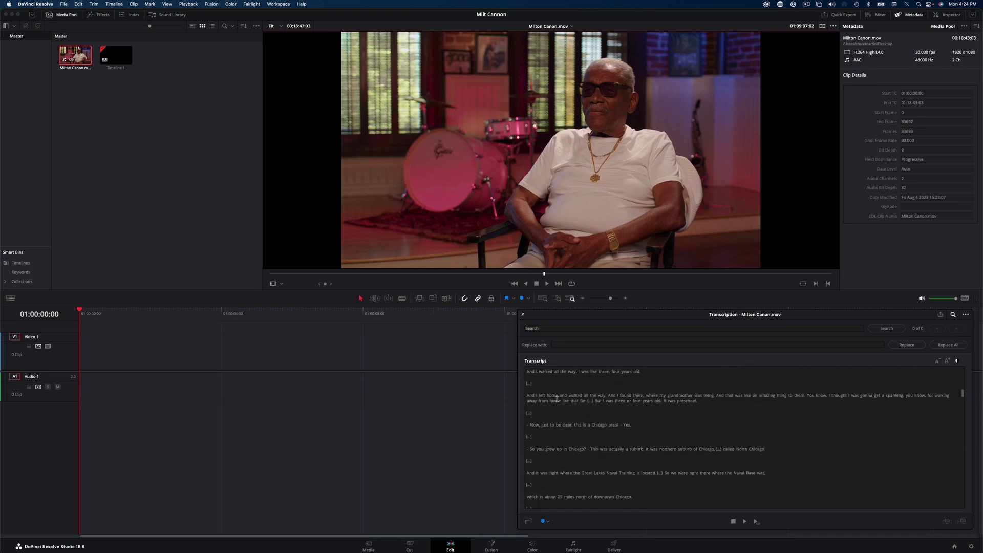
{"action": "left_click", "coordinate": [527, 395]}
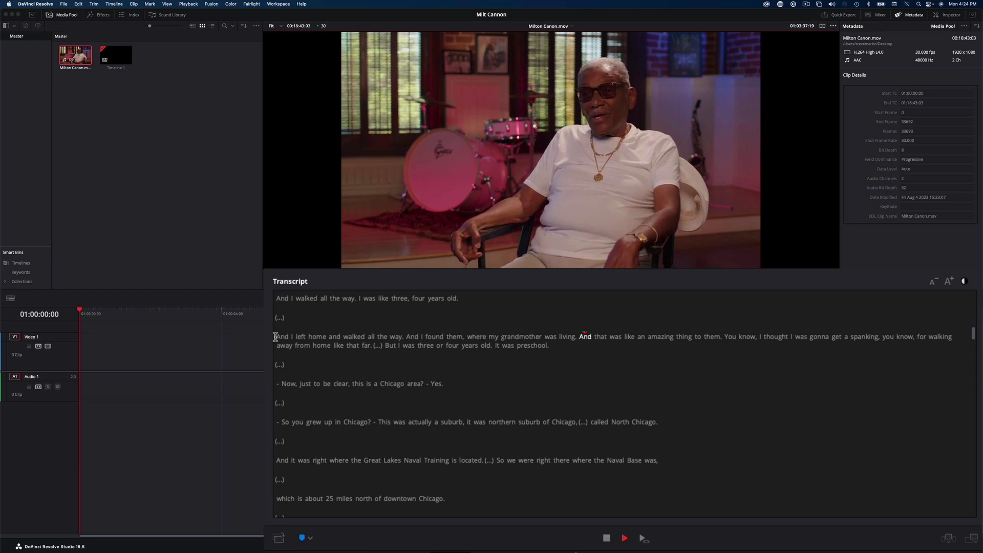
Step: Stop playback and scroll the transcript down to the saxophone passage
{"action": "key", "text": "space"}
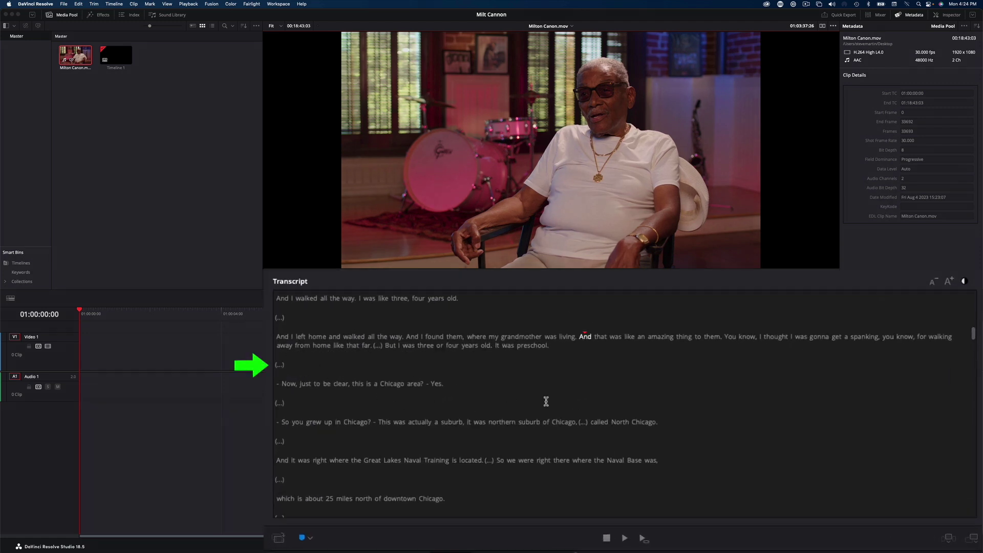
{"action": "scroll", "coordinate": [730, 389], "scroll_direction": "down", "scroll_amount": 3}
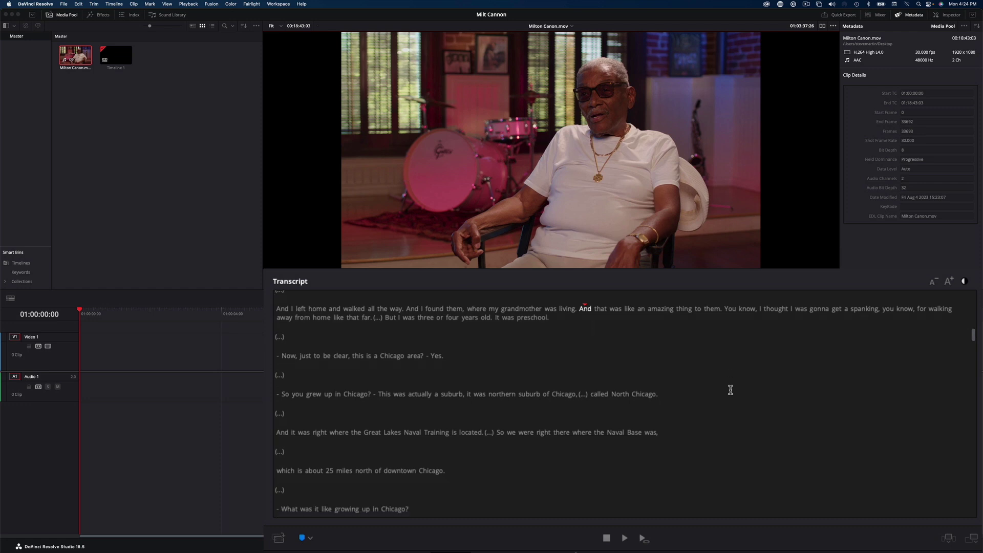
{"action": "scroll", "coordinate": [731, 390], "scroll_direction": "down", "scroll_amount": 20}
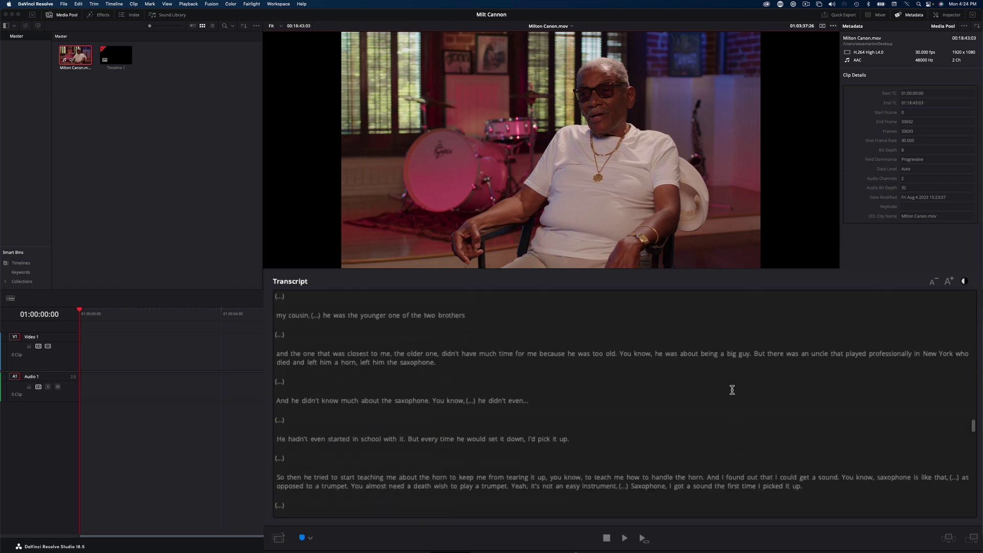
{"action": "scroll", "coordinate": [732, 390], "scroll_direction": "down", "scroll_amount": 1}
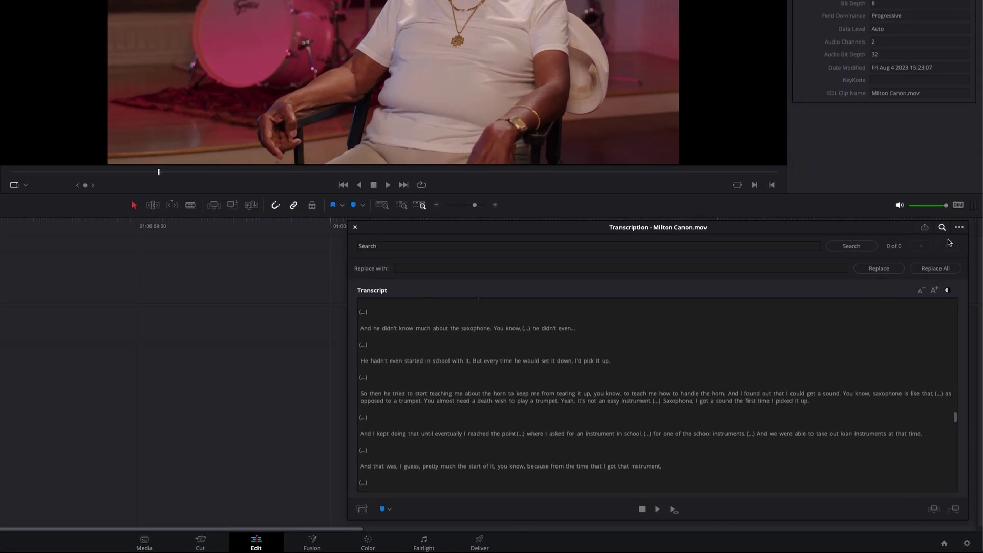
Step: Remove silent portions, select the whole transcript, and insert it into the empty timeline
{"action": "left_click", "coordinate": [959, 230]}
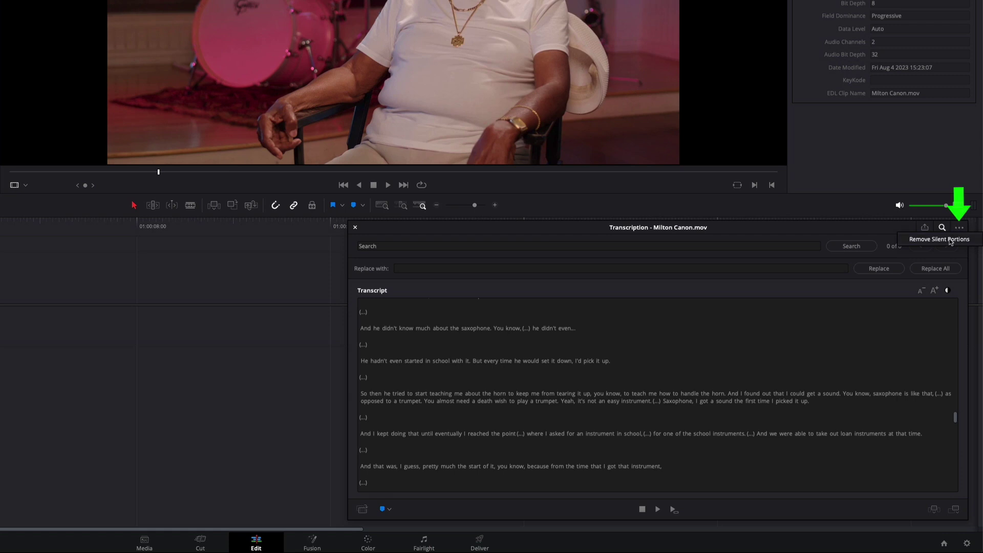
{"action": "left_click", "coordinate": [950, 240]}
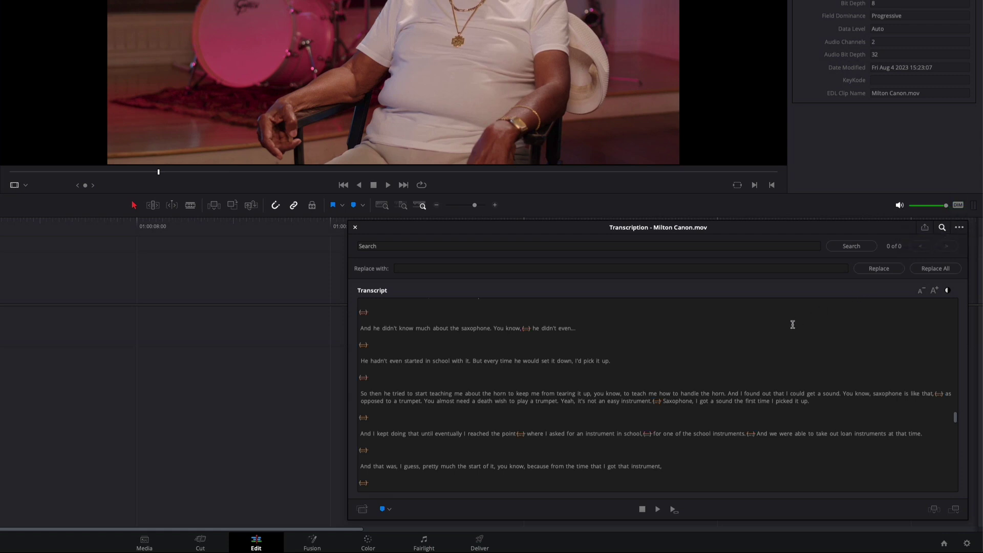
{"action": "scroll", "coordinate": [792, 325], "scroll_direction": "down", "scroll_amount": 3}
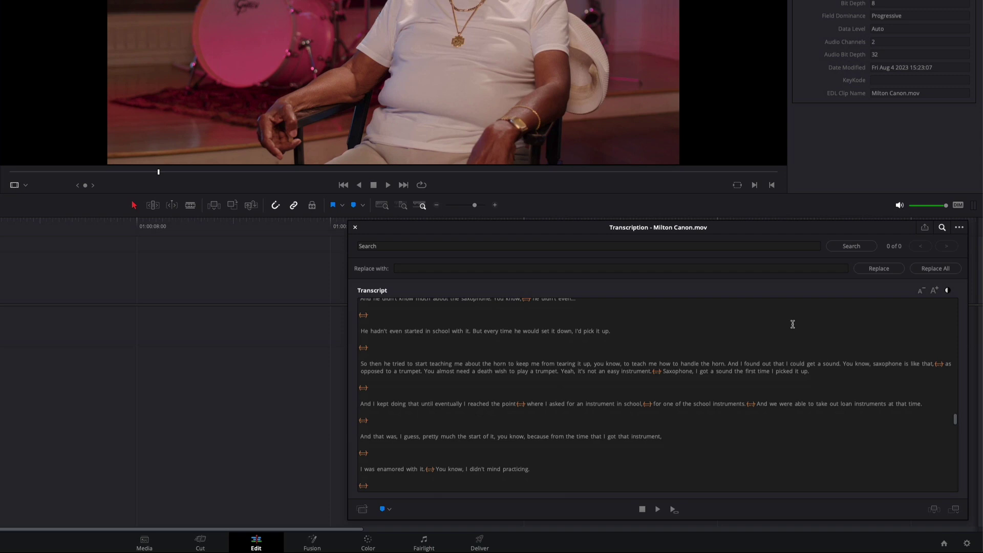
{"action": "scroll", "coordinate": [793, 324], "scroll_direction": "down", "scroll_amount": 2}
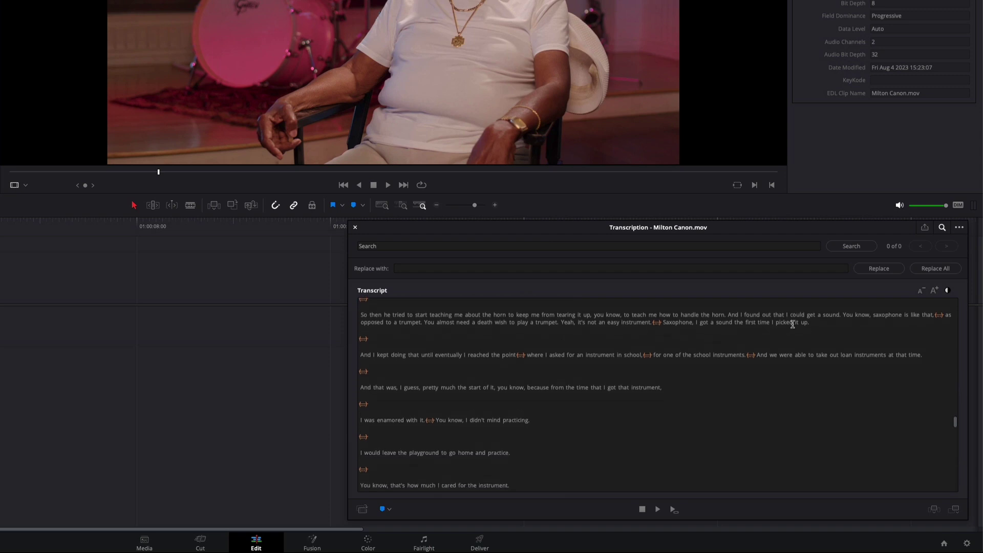
{"action": "key", "text": "super+a"}
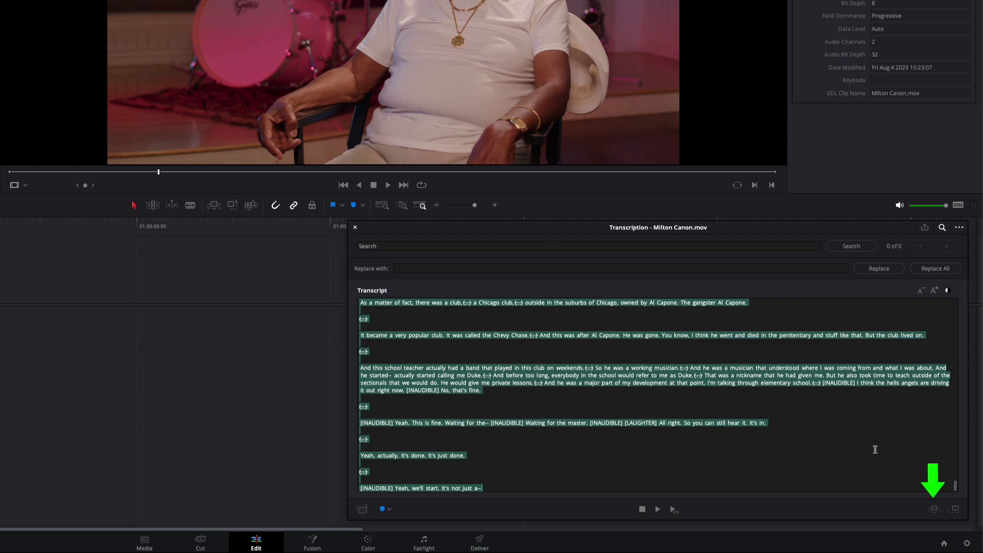
{"action": "left_click", "coordinate": [934, 510]}
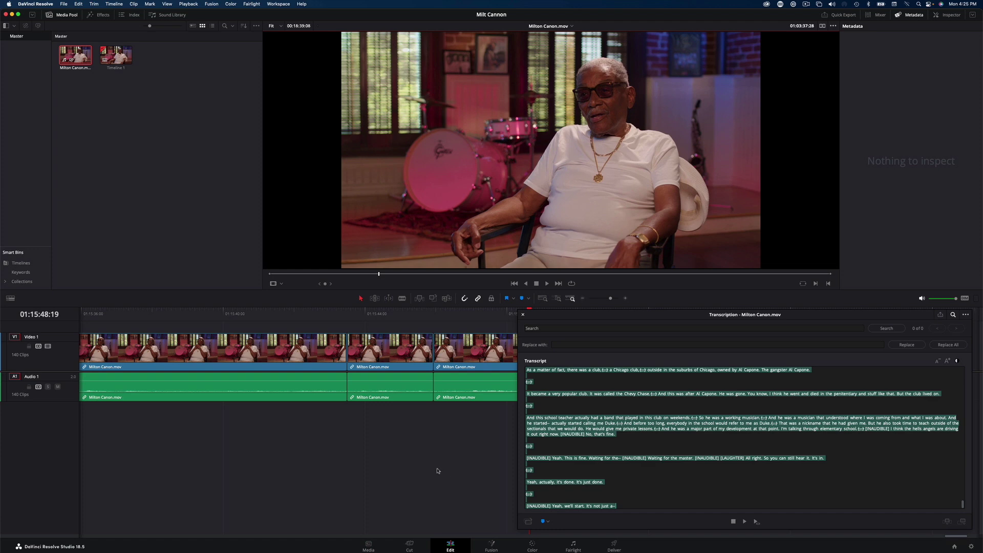
Step: Play the 140-clip timeline edit from about 32 seconds in
{"action": "left_click", "coordinate": [438, 470]}
{"action": "left_click", "coordinate": [303, 314]}
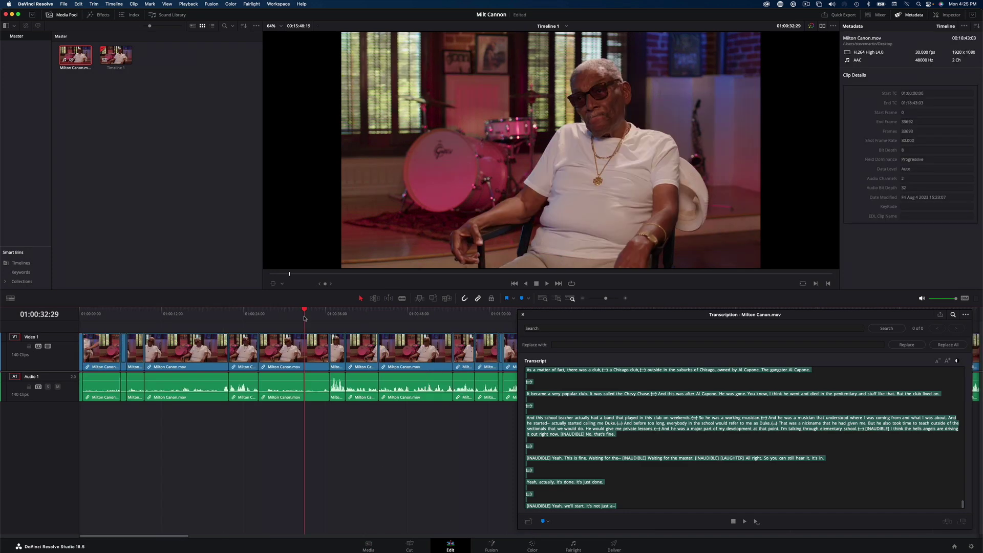
{"action": "key", "text": "space"}
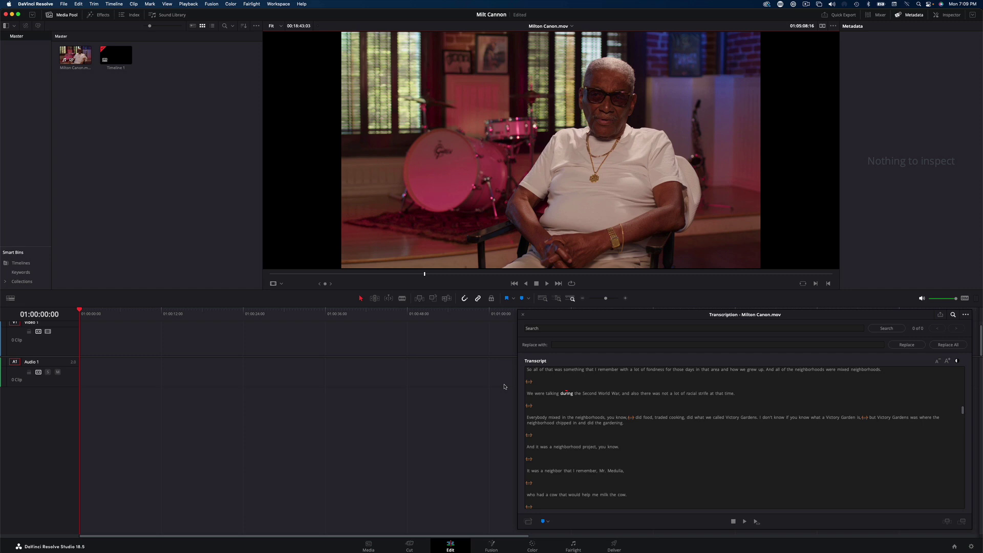
Step: Search the transcript for 'school' and play the interview from its first line
{"action": "left_click", "coordinate": [529, 329]}
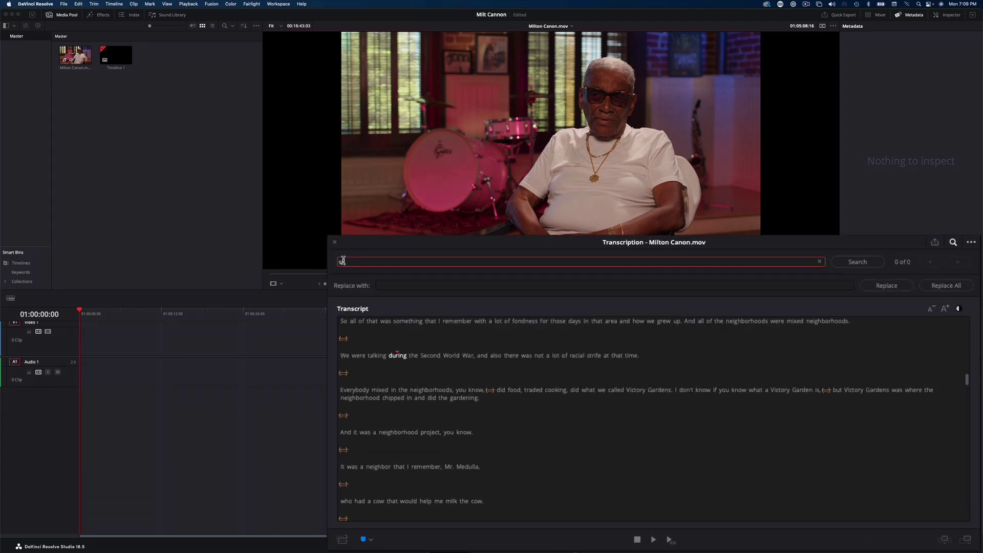
{"action": "key", "text": "Return"}
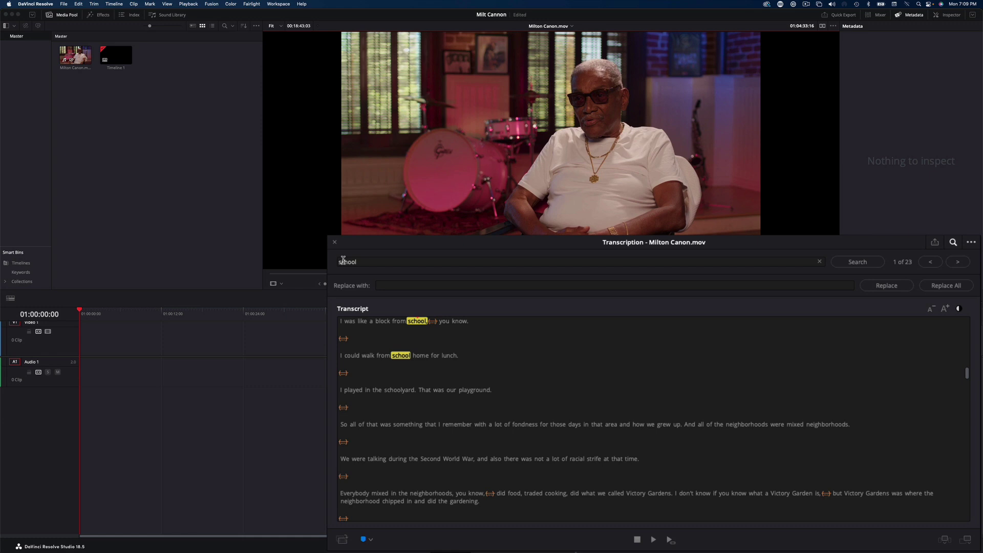
{"action": "scroll", "coordinate": [488, 364], "scroll_direction": "down", "scroll_amount": 10}
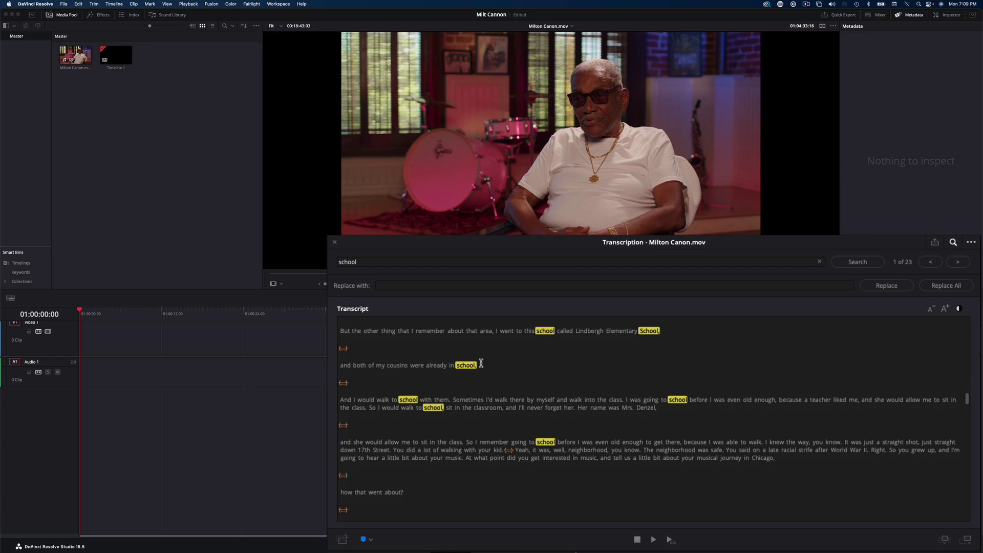
{"action": "left_click", "coordinate": [345, 331]}
{"action": "key", "text": "space"}
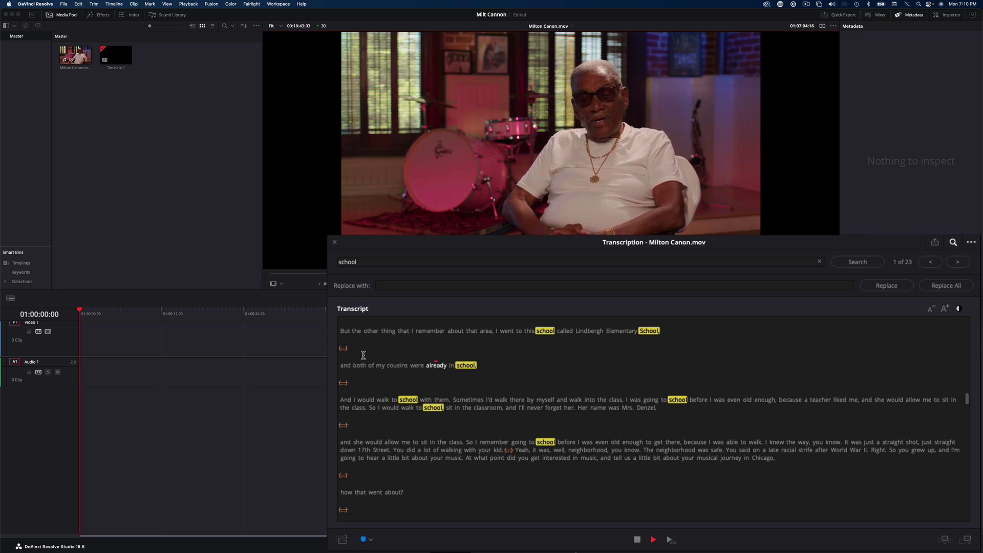
Step: Stop playback, select 'I went to this school called Lindbergh Elementary School', and preview it
{"action": "key", "text": "space"}
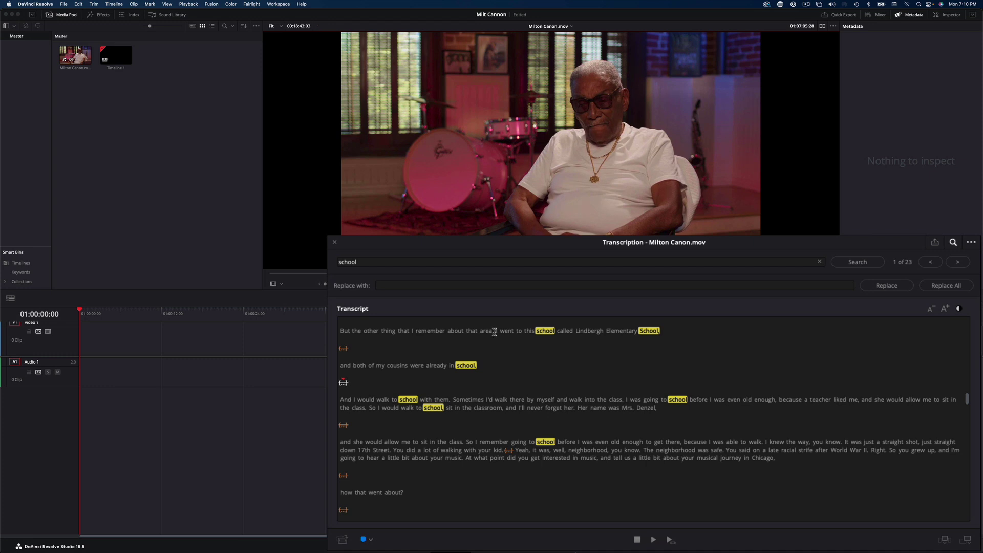
{"action": "left_click_drag", "start_coordinate": [495, 331], "coordinate": [662, 330]}
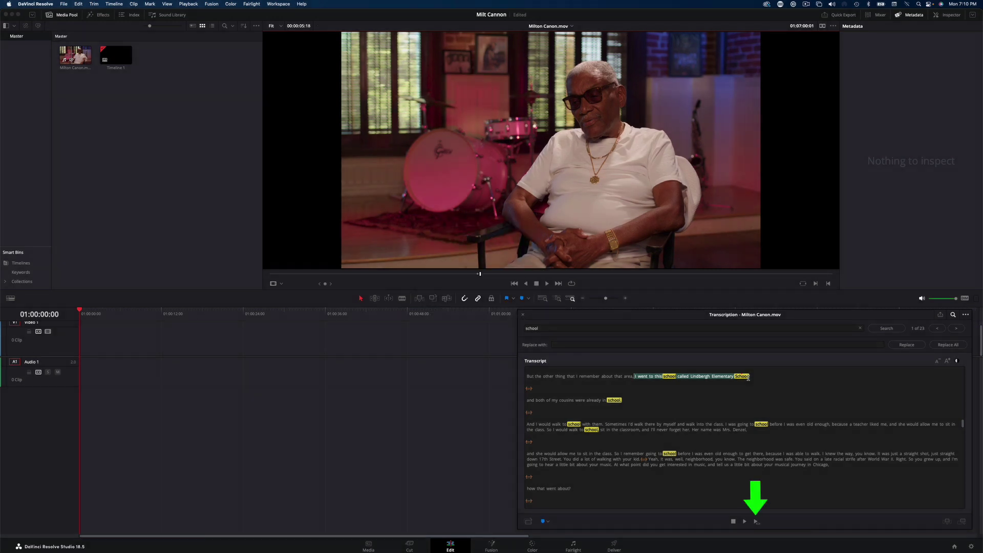
{"action": "left_click", "coordinate": [756, 522]}
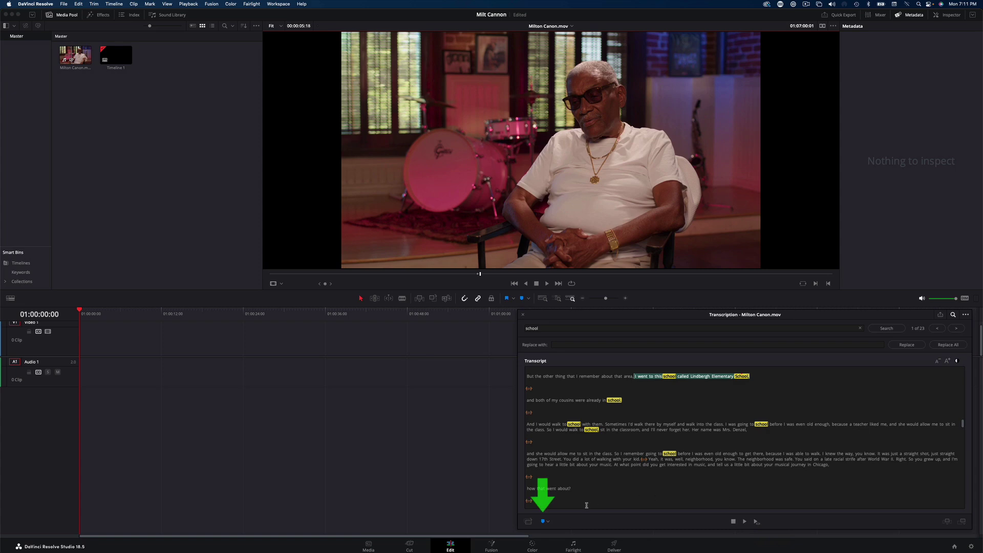
Step: Add markers for the Lindbergh Elementary phrase and the 'And I would walk to school' passage
{"action": "left_click", "coordinate": [542, 521]}
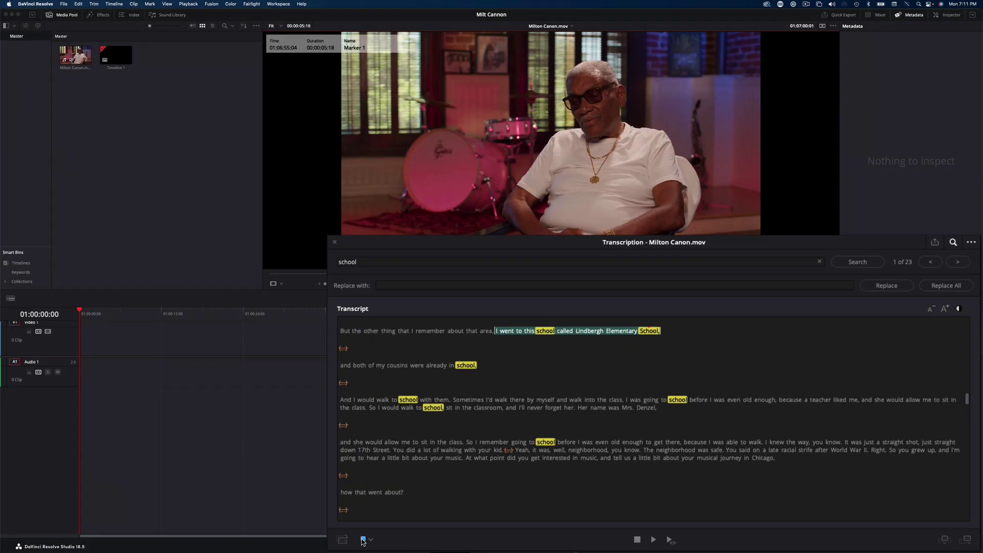
{"action": "mouse_move", "coordinate": [339, 400]}
{"action": "left_mouse_down"}
{"action": "mouse_move", "coordinate": [519, 394]}
{"action": "mouse_move", "coordinate": [814, 412]}
{"action": "mouse_move", "coordinate": [599, 421]}
{"action": "mouse_move", "coordinate": [558, 410]}
{"action": "mouse_move", "coordinate": [362, 408]}
{"action": "left_mouse_up"}
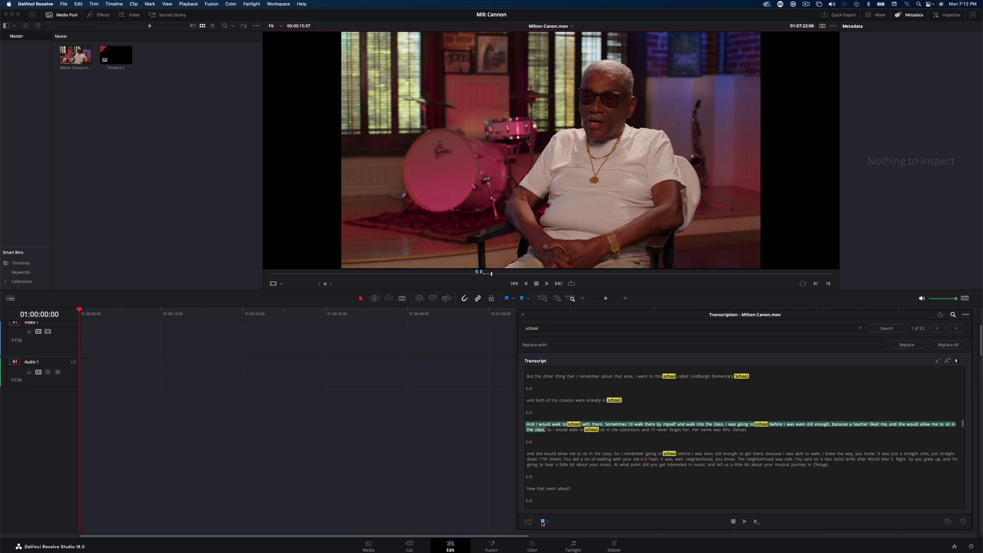
{"action": "left_click", "coordinate": [543, 522]}
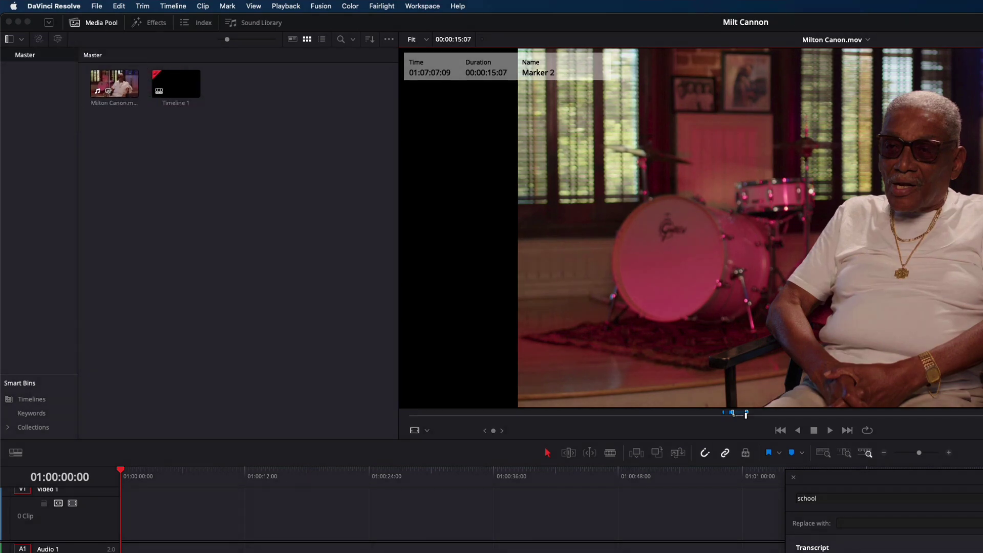
Step: Show the Media Pool as a list, expand Milton Canon.mov, and play the Marker 1 subclip
{"action": "left_click", "coordinate": [321, 40]}
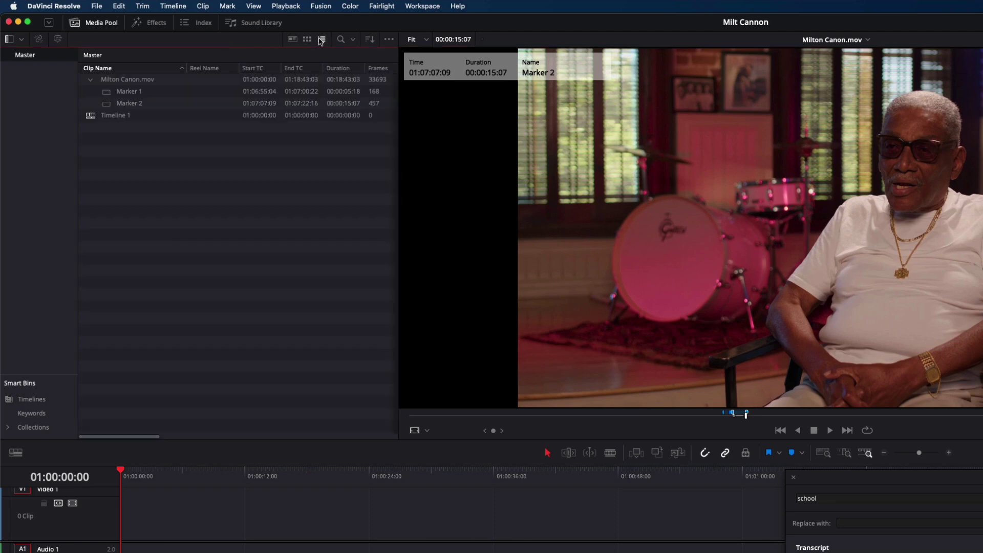
{"action": "left_click", "coordinate": [91, 81]}
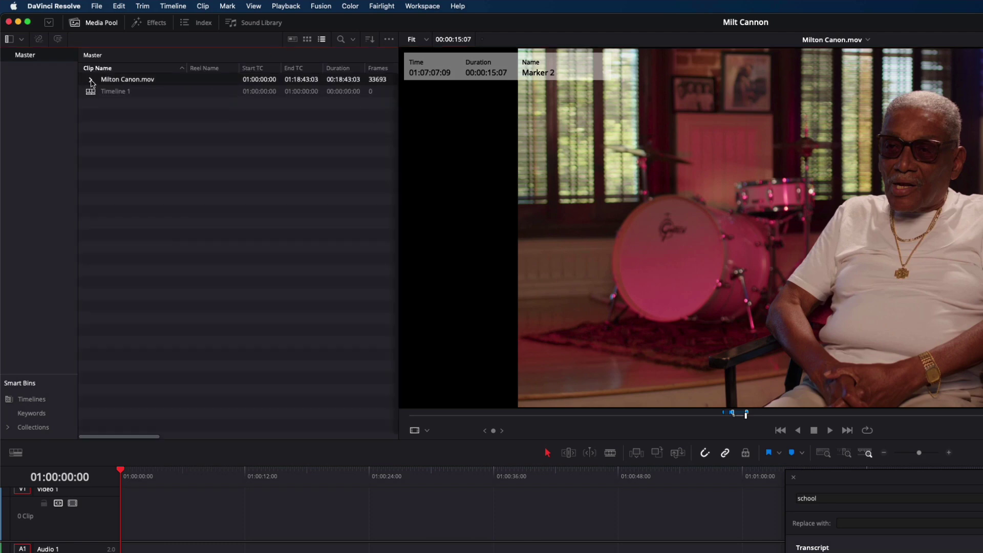
{"action": "left_click", "coordinate": [91, 81]}
{"action": "left_click", "coordinate": [106, 92]}
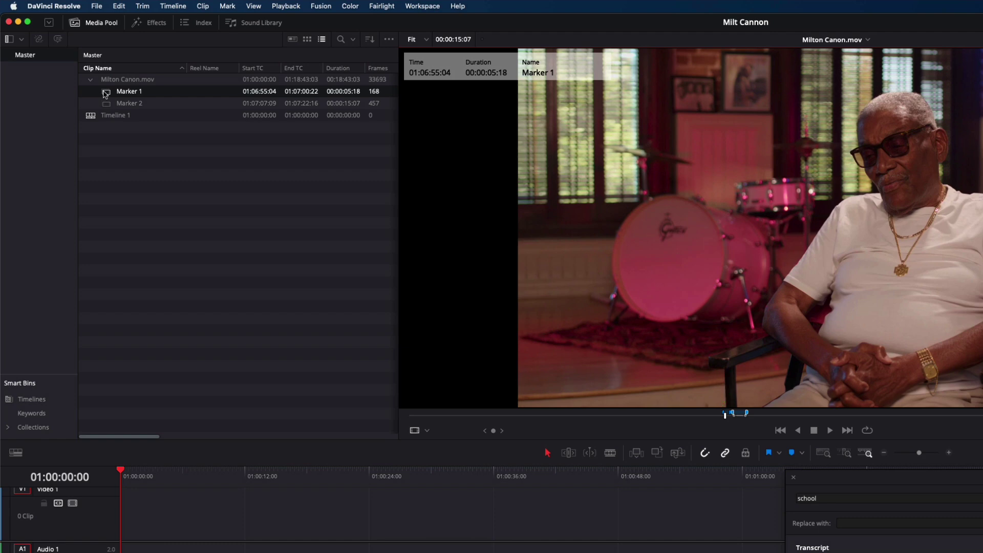
{"action": "key", "text": "space"}
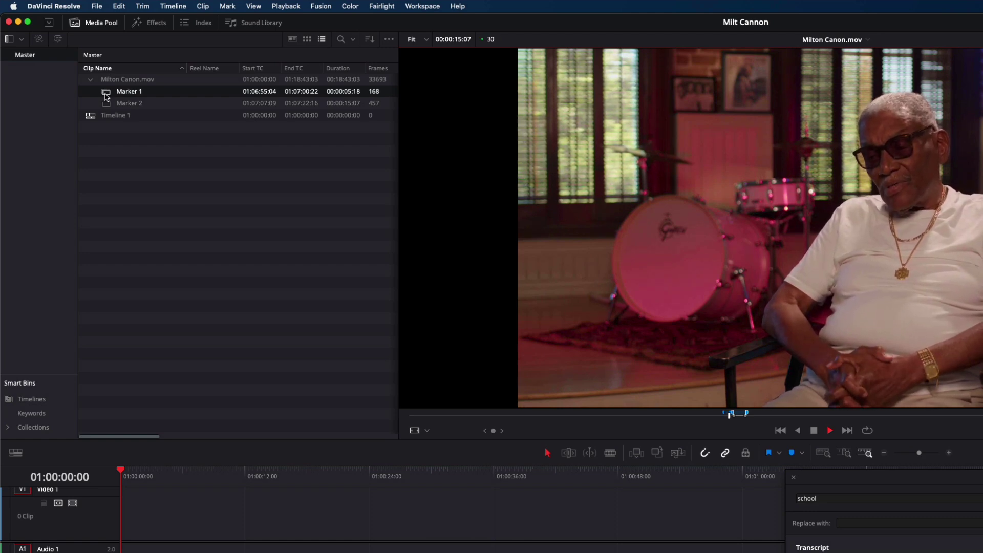
Step: Select and play the Marker 2 subclip, then stop playback
{"action": "left_click", "coordinate": [106, 103], "text": "super"}
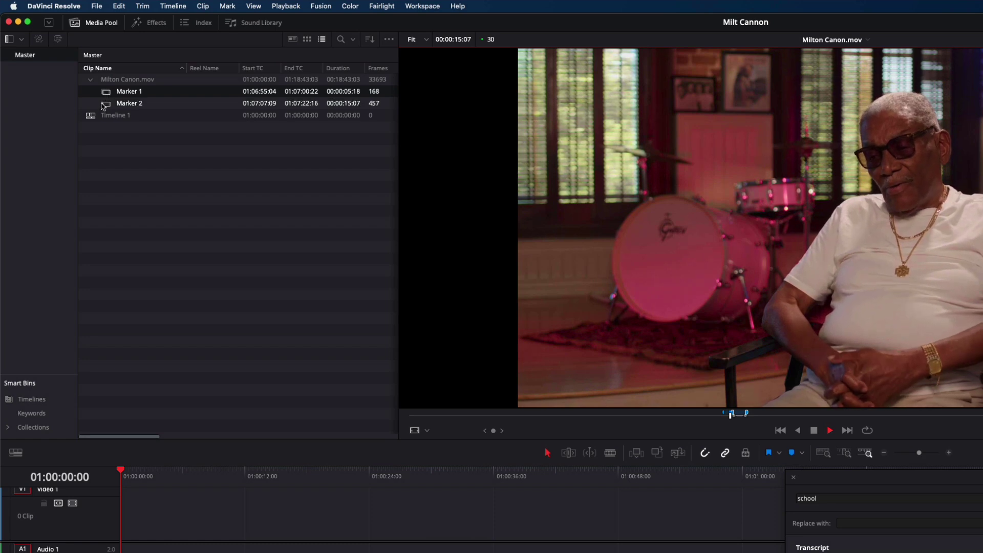
{"action": "left_click", "coordinate": [106, 103]}
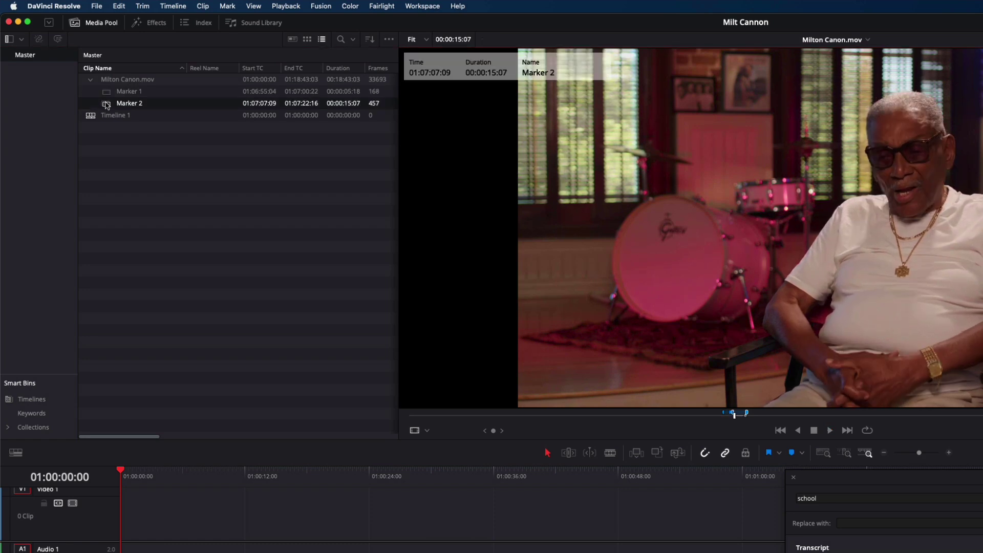
{"action": "key", "text": "space"}
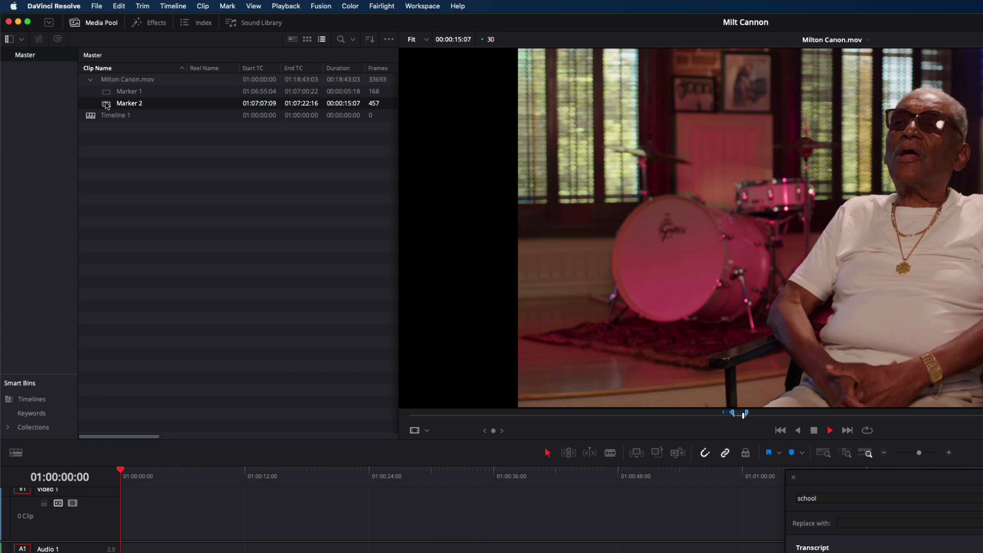
{"action": "key", "text": "space"}
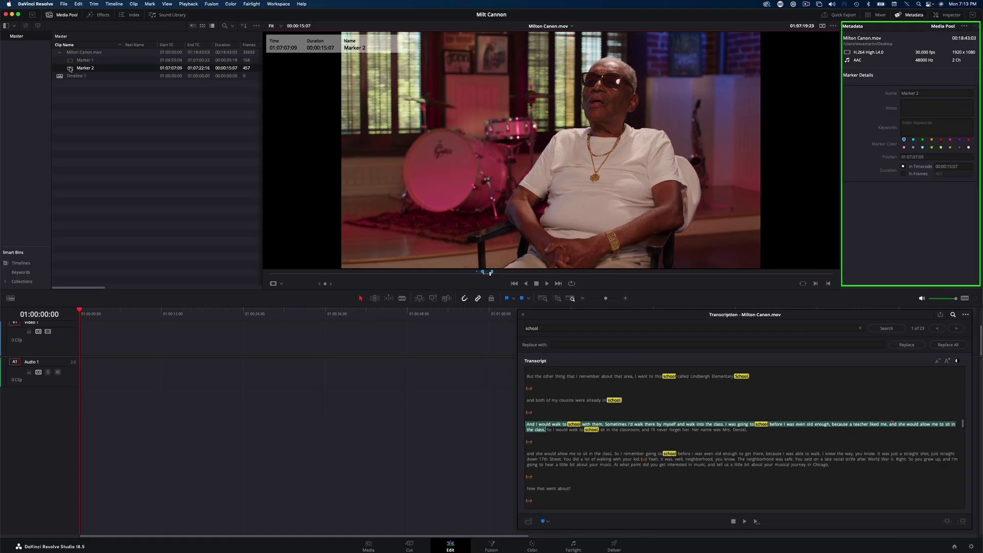
Step: Rename Marker 1 to 'Lindbergh Elementary' in the Metadata panel
{"action": "left_click", "coordinate": [70, 61]}
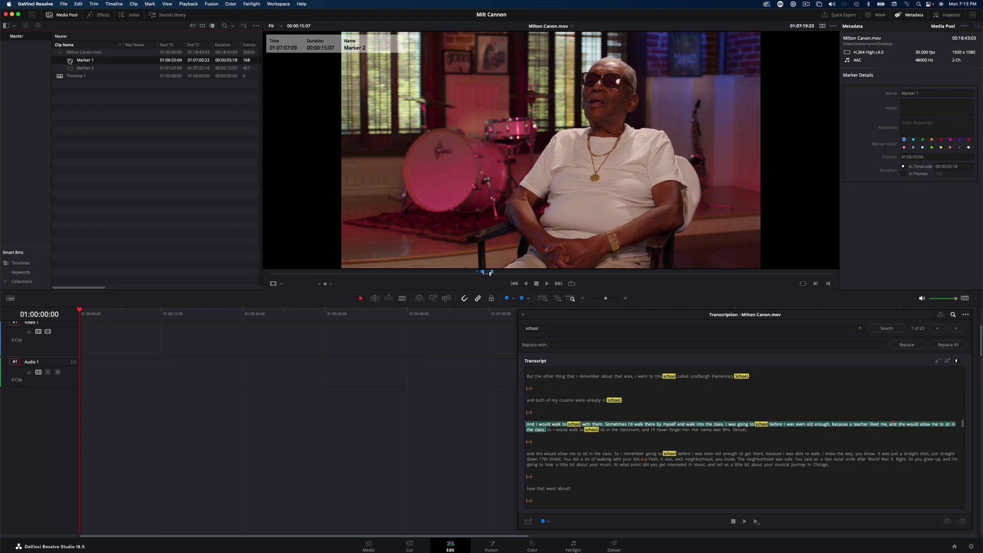
{"action": "left_click_drag", "start_coordinate": [920, 95], "coordinate": [896, 94]}
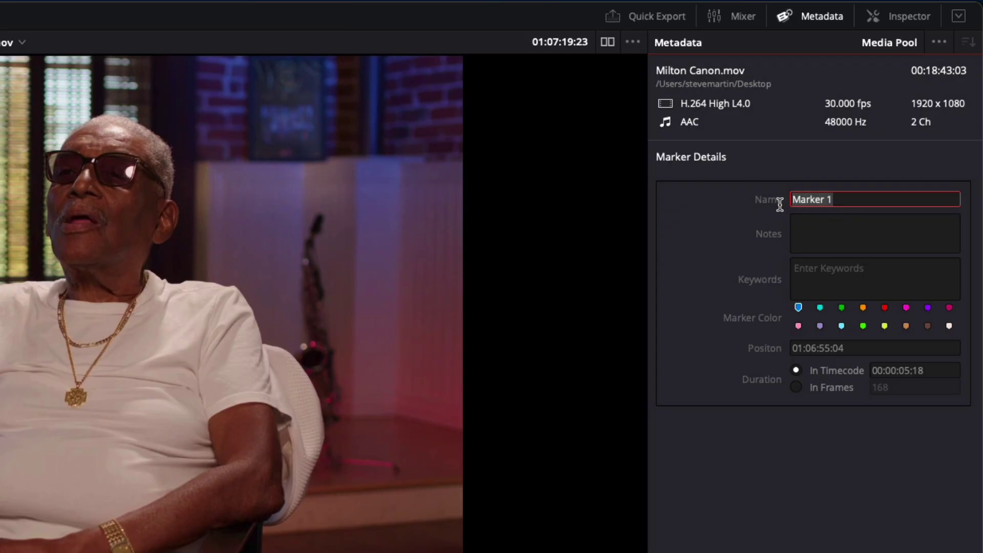
{"action": "type", "text": "Lindbergh Elemen"}
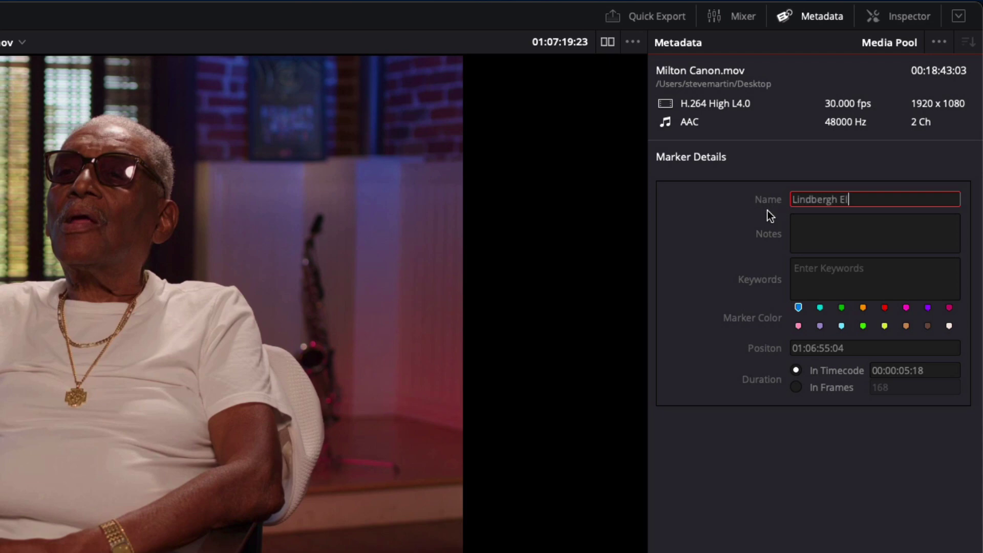
{"action": "type", "text": "tary"}
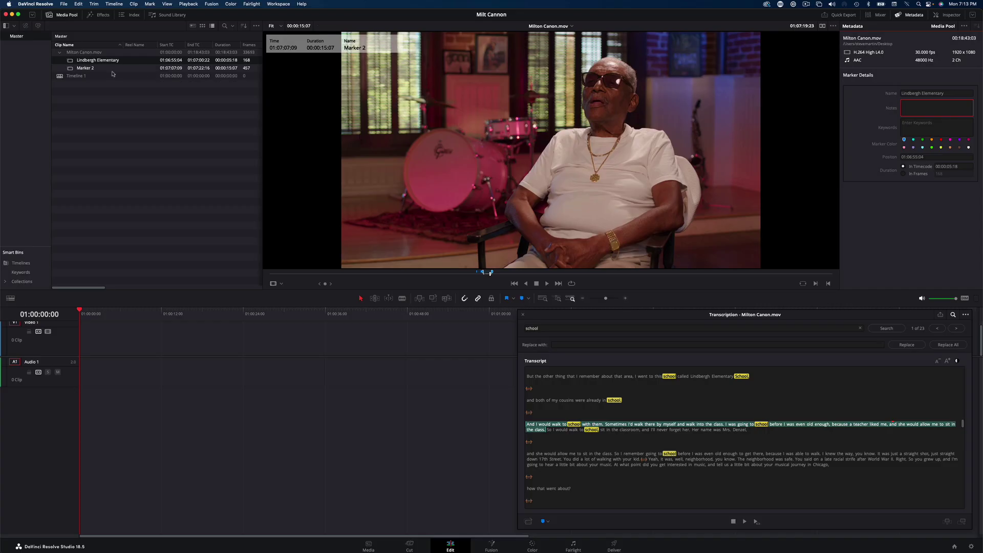
Step: Rename Marker 2 to 'Walk to School'
{"action": "left_click", "coordinate": [100, 72]}
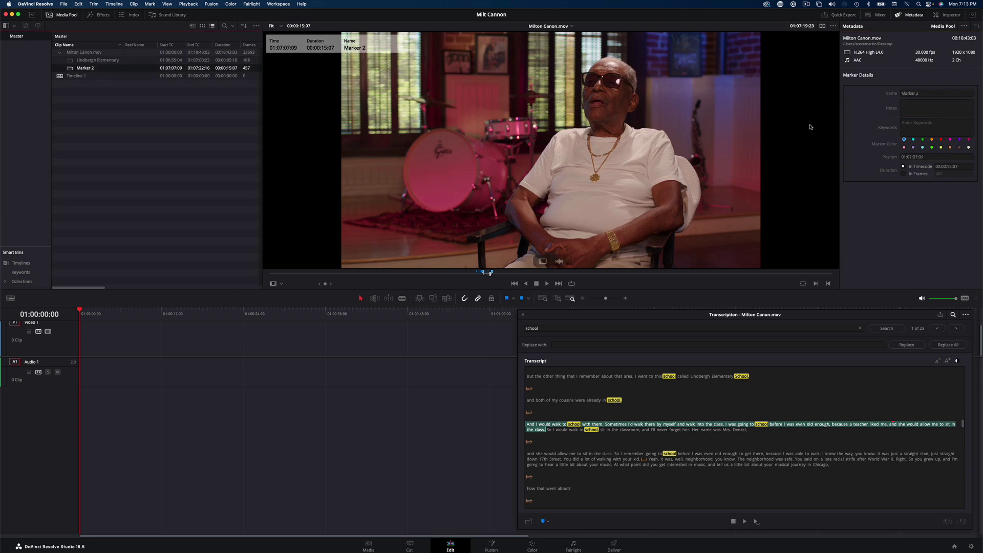
{"action": "left_click", "coordinate": [906, 94]}
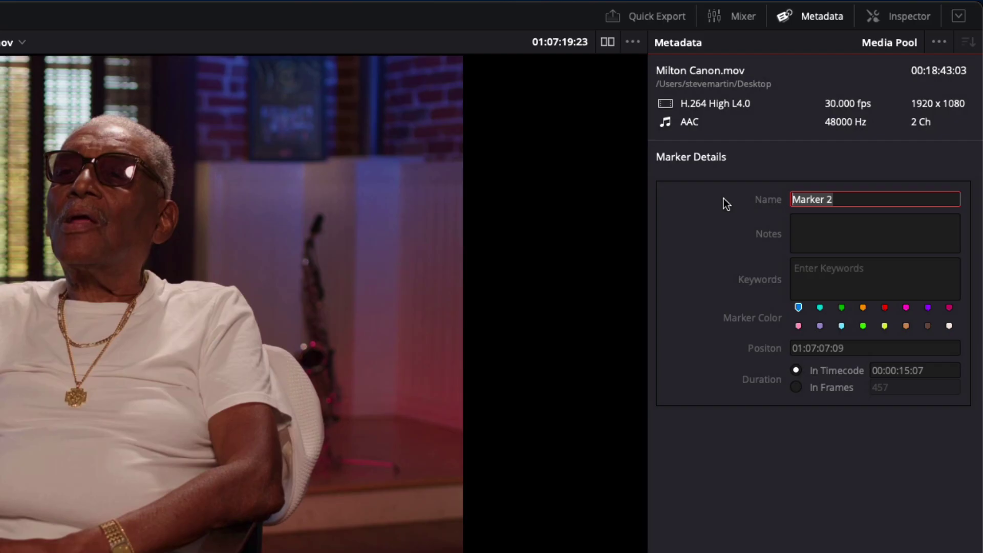
{"action": "type", "text": "Walk to School"}
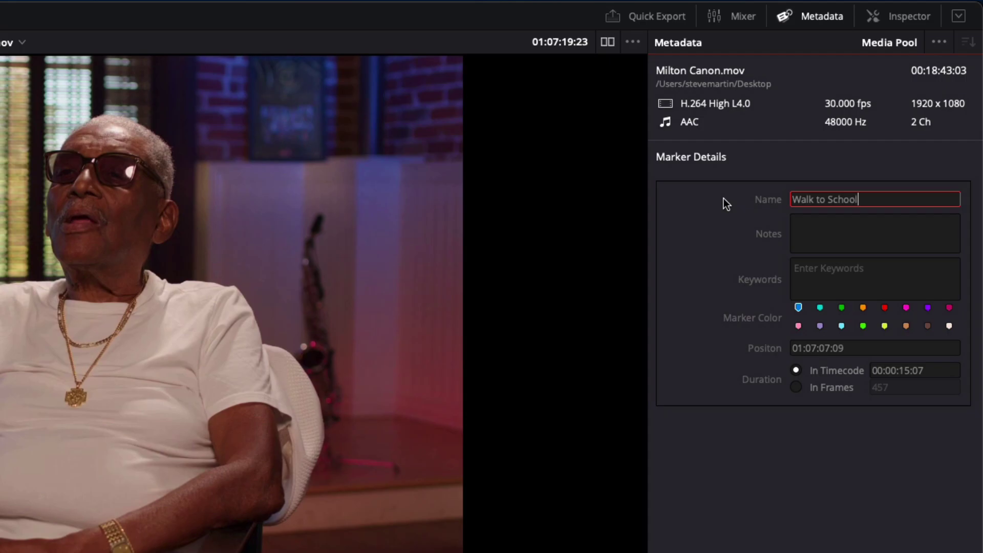
{"action": "key", "text": "Tab"}
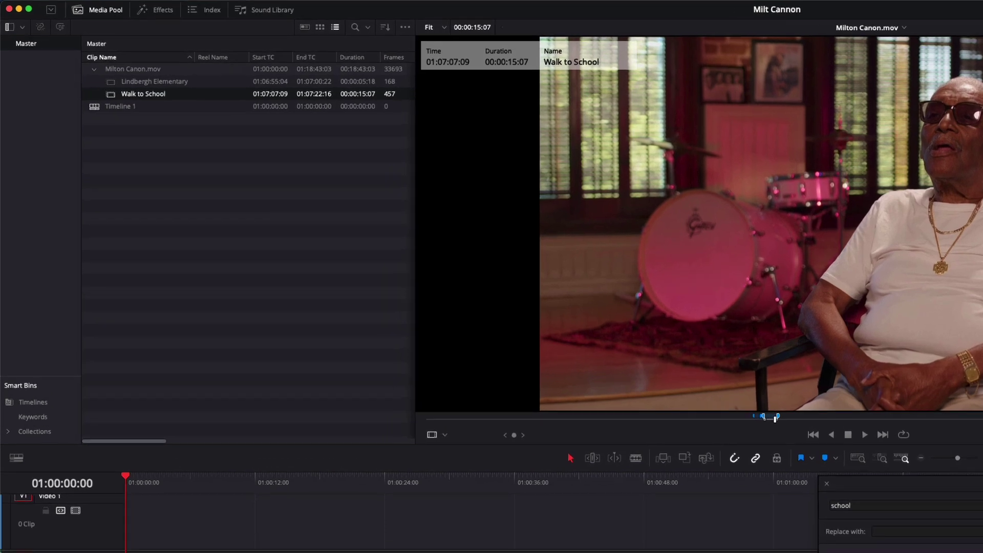
Step: Place the Lindbergh Elementary and Walk to School subclips back to back on V1/A1 and play the edit
{"action": "left_click", "coordinate": [153, 81], "text": "super"}
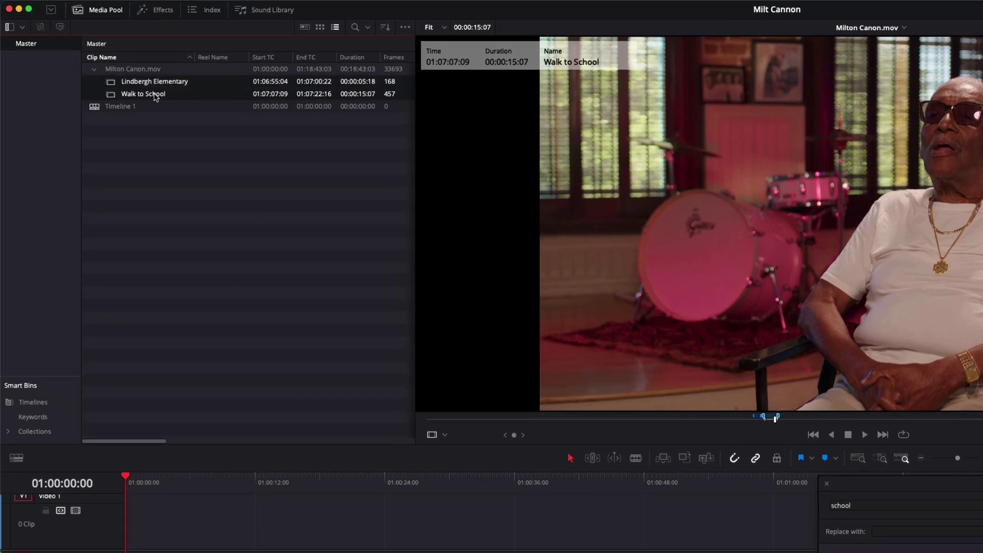
{"action": "left_click_drag", "start_coordinate": [153, 94], "coordinate": [132, 509]}
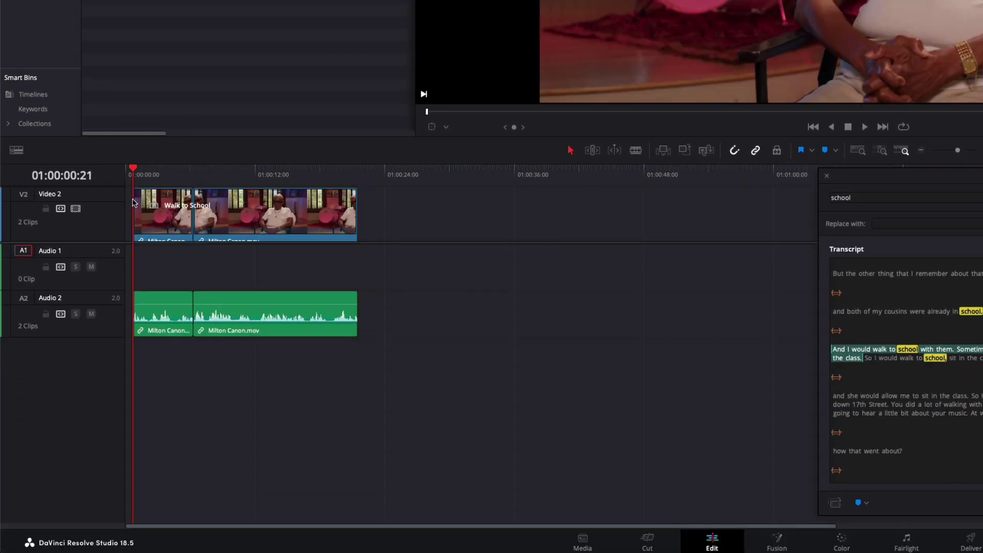
{"action": "left_click_drag", "start_coordinate": [132, 202], "coordinate": [143, 175]}
{"action": "key", "text": "space"}
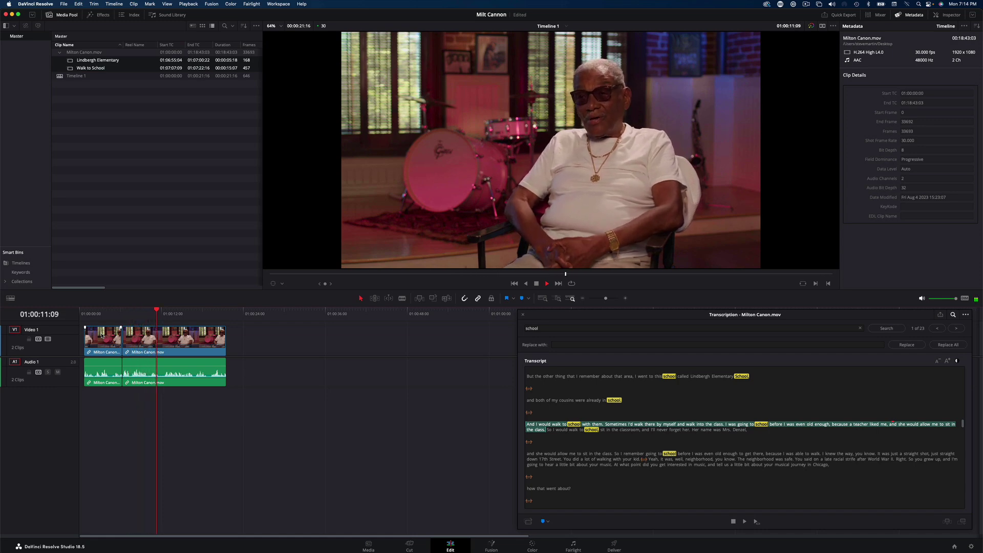
Step: Stop playback of the two-subclip edit
{"action": "key", "text": "space"}
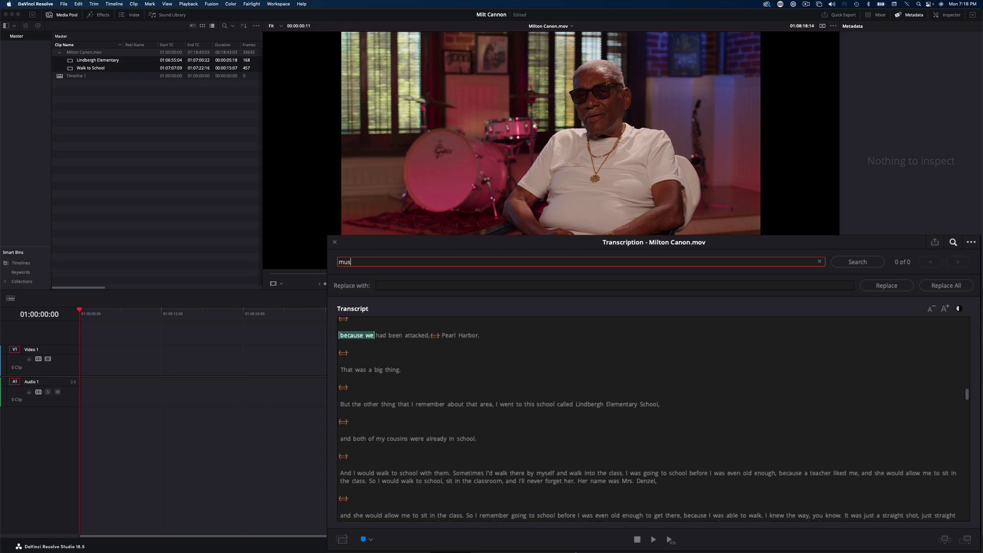
Step: Search the transcript for 'music' and append the always-music-at-home and 78 Records sentences to the timeline
{"action": "key", "text": "Return"}
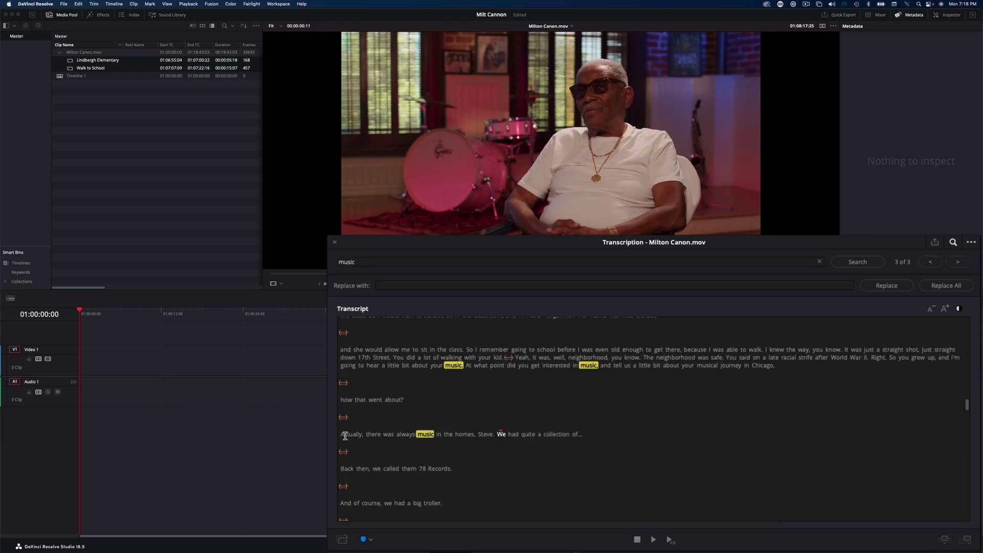
{"action": "left_click_drag", "start_coordinate": [341, 434], "coordinate": [479, 435]}
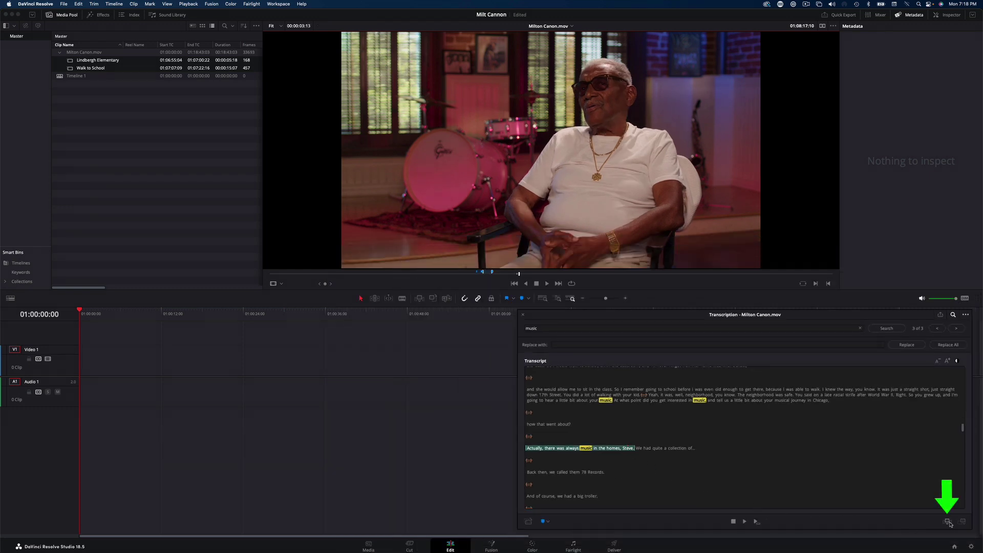
{"action": "left_click", "coordinate": [948, 521]}
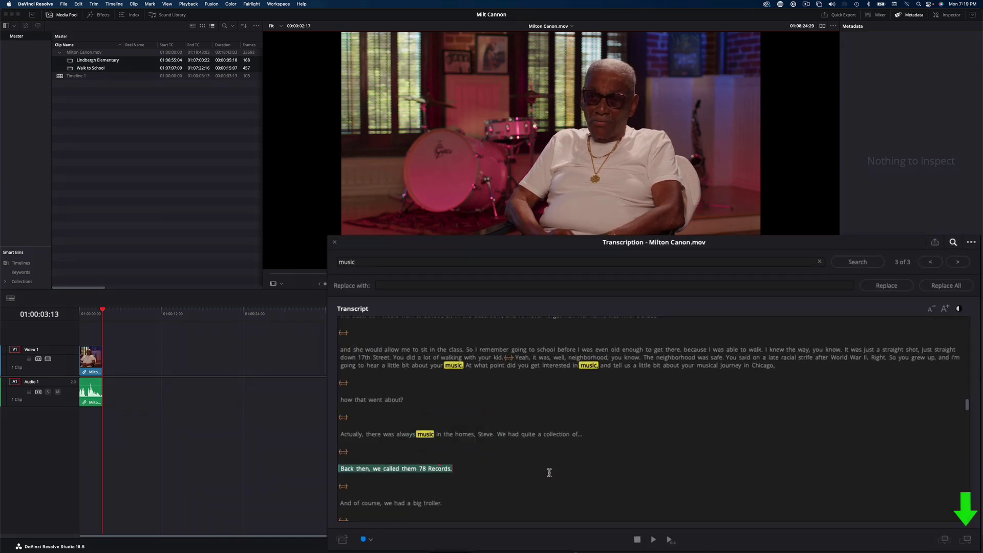
{"action": "left_click", "coordinate": [965, 540]}
Step: Append the sentence about playing the records to the end of the timeline
{"action": "scroll", "coordinate": [748, 466], "scroll_direction": "down", "scroll_amount": 5}
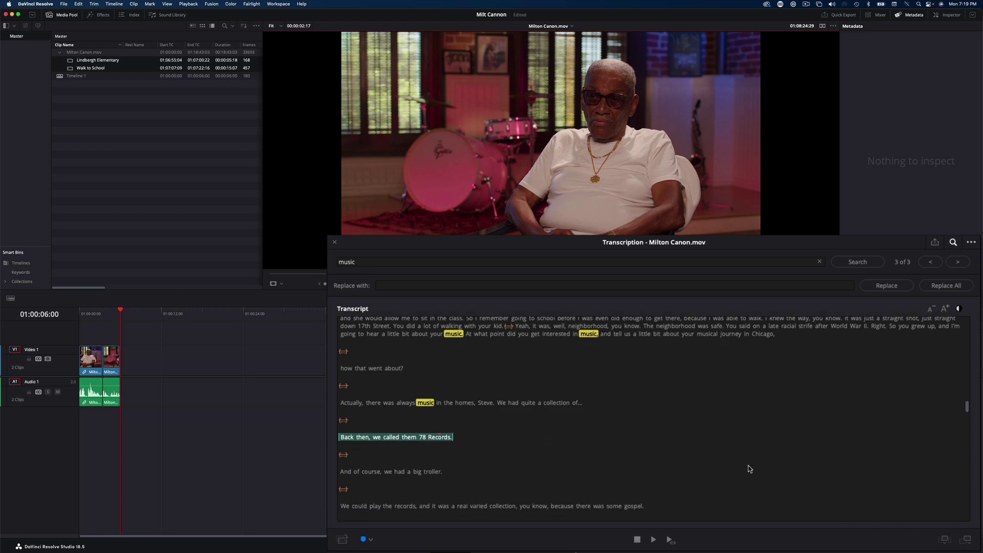
{"action": "left_click", "coordinate": [471, 425]}
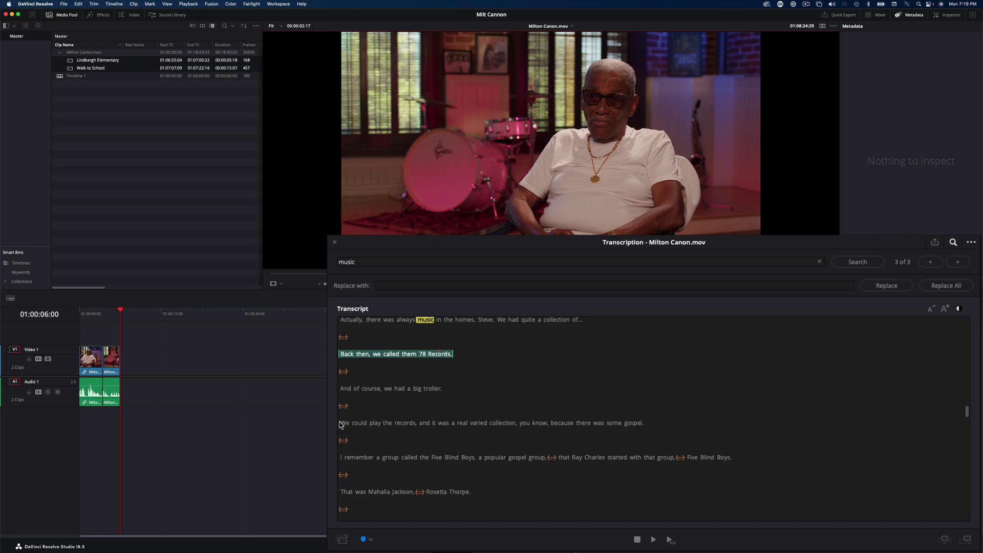
{"action": "left_click", "coordinate": [644, 423]}
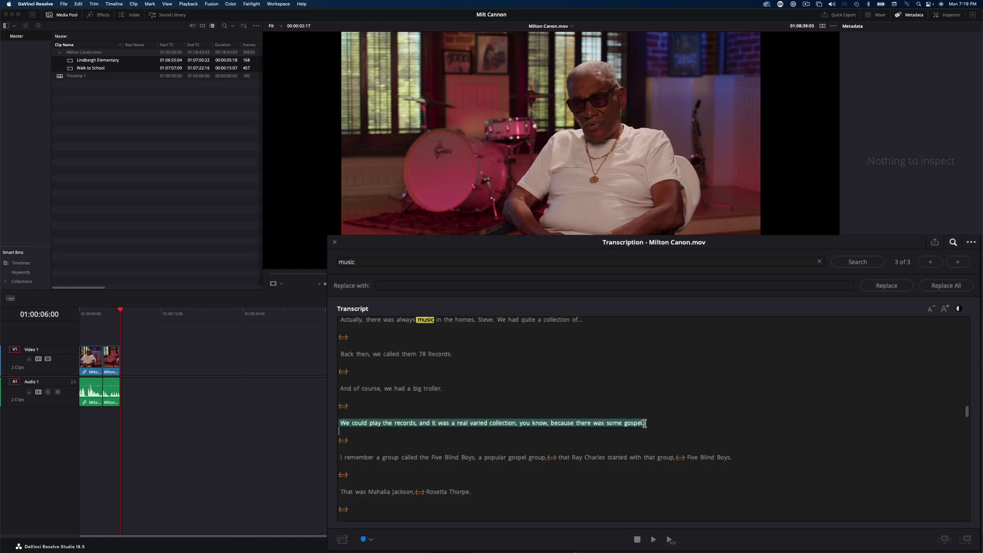
{"action": "left_click", "coordinate": [968, 540]}
Step: Append the gospel singer lines, from 'That was Mahalia Jackson' through Count Basie, to the timeline
{"action": "scroll", "coordinate": [773, 450], "scroll_direction": "down", "scroll_amount": 3}
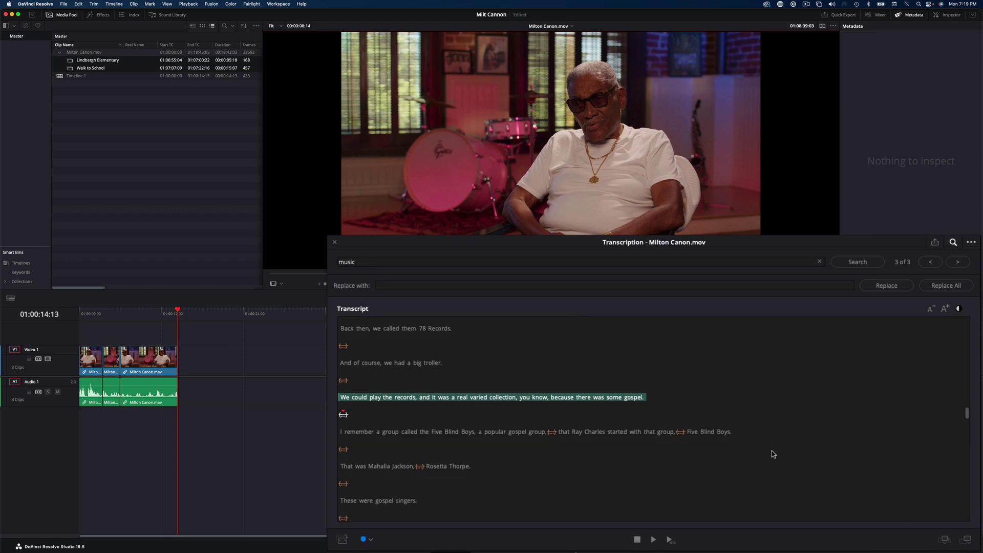
{"action": "scroll", "coordinate": [773, 453], "scroll_direction": "down", "scroll_amount": 1}
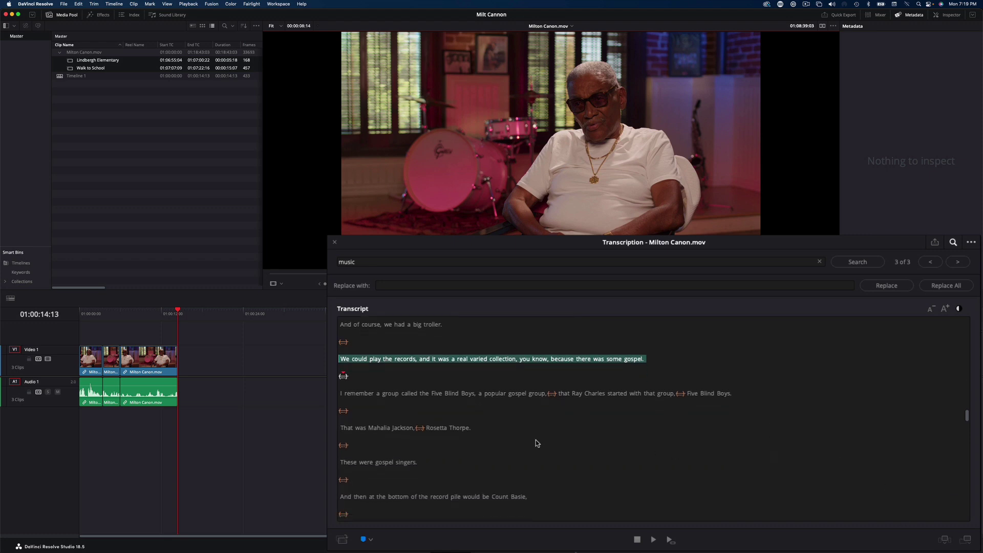
{"action": "left_click", "coordinate": [345, 429]}
{"action": "left_click_drag", "start_coordinate": [351, 430], "coordinate": [528, 496]}
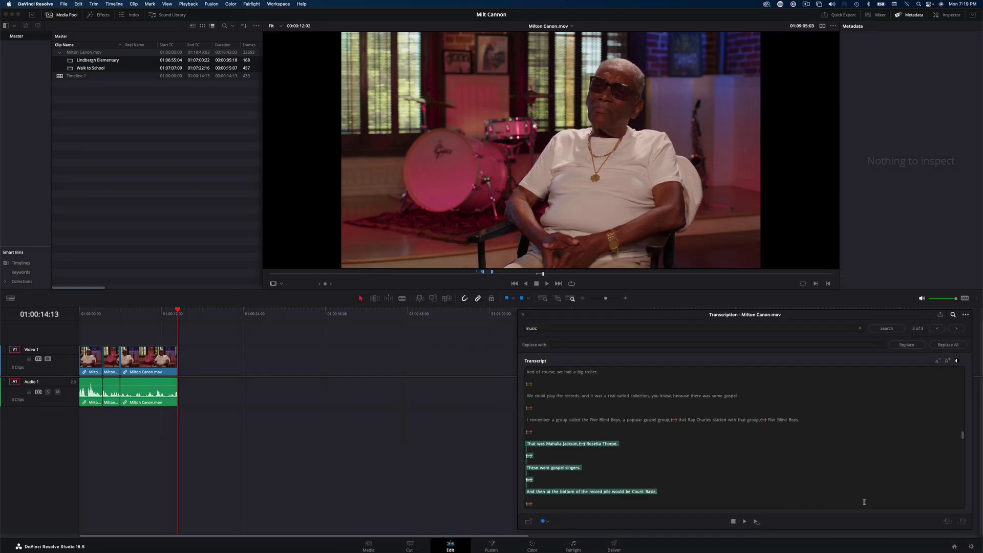
{"action": "left_click", "coordinate": [962, 521]}
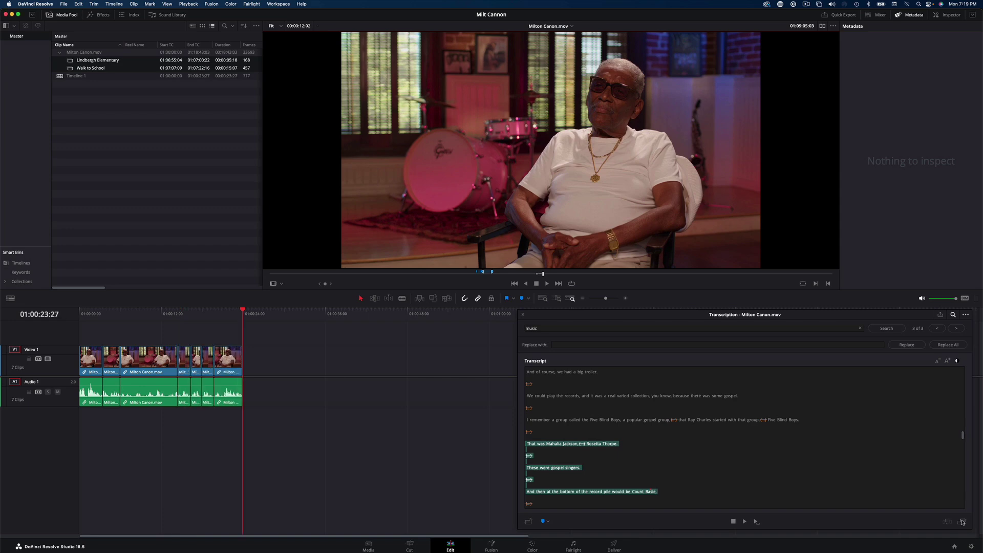
Step: Play Timeline 1 from the start with clips zoomed in, stopping about 11 seconds in at a cut to fix
{"action": "left_click", "coordinate": [57, 321]}
{"action": "key", "text": "Home"}
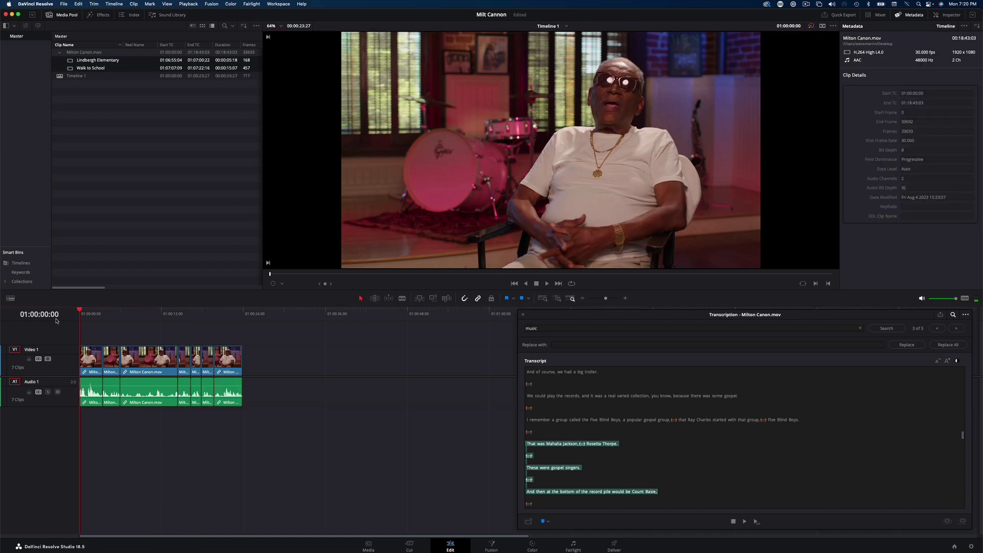
{"action": "key", "text": "super+equal"}
{"action": "key", "text": "super+equal"}
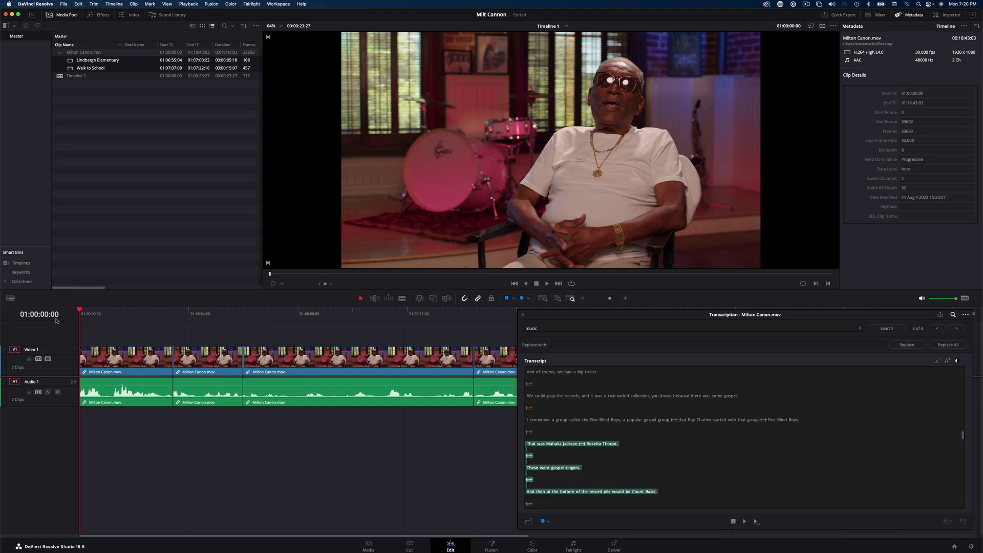
{"action": "key", "text": "space"}
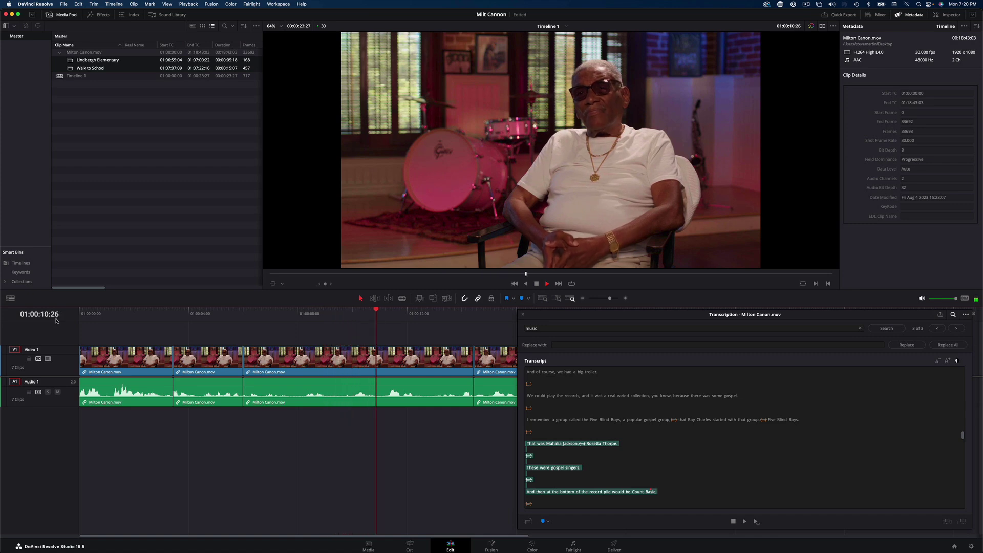
{"action": "key", "text": "space"}
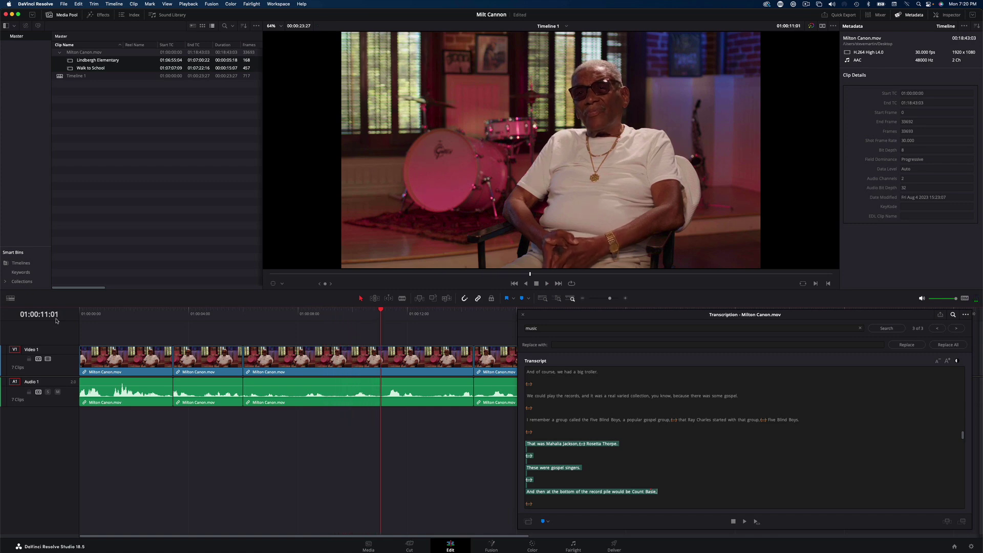
Step: Ripple-trim the first three cuts longer, bringing the edit to 00:00:24:29, and replay it from the start
{"action": "key", "text": "t"}
{"action": "mouse_move", "coordinate": [172, 365]}
{"action": "left_mouse_down"}
{"action": "mouse_move", "coordinate": [182, 365]}
{"action": "mouse_move", "coordinate": [174, 367]}
{"action": "left_mouse_up"}
{"action": "left_click_drag", "start_coordinate": [251, 368], "coordinate": [259, 368]}
{"action": "left_click", "coordinate": [202, 317]}
{"action": "key", "text": "Home"}
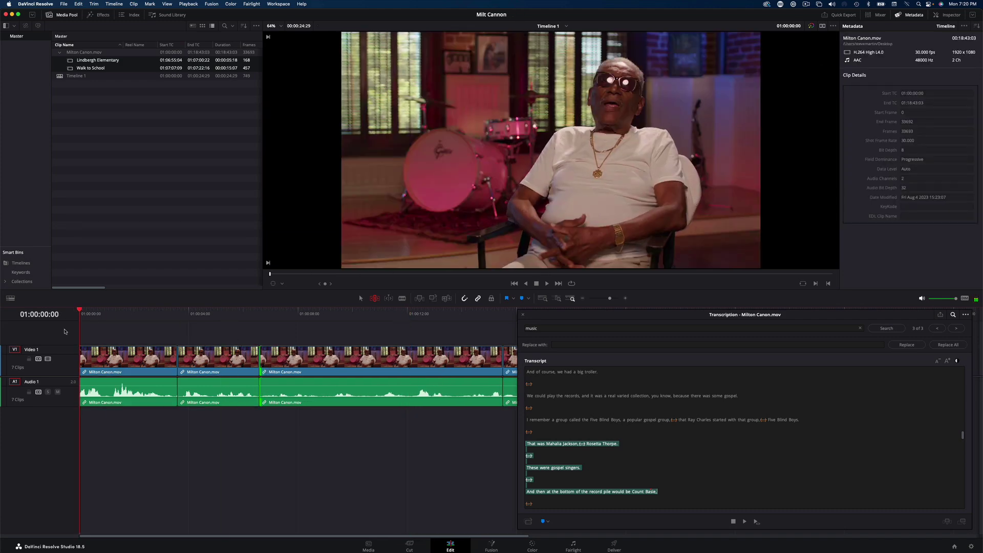
{"action": "key", "text": "space"}
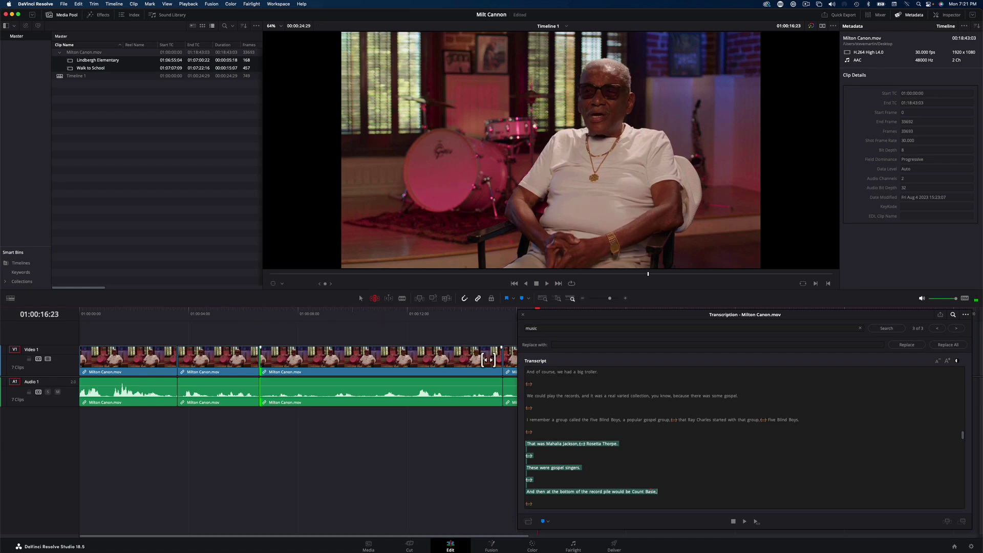
Step: Ripple-trim a later cut +13 frames so the edit runs 00:00:25:12
{"action": "left_click_drag", "start_coordinate": [501, 367], "coordinate": [512, 368]}
{"action": "left_click", "coordinate": [476, 314]}
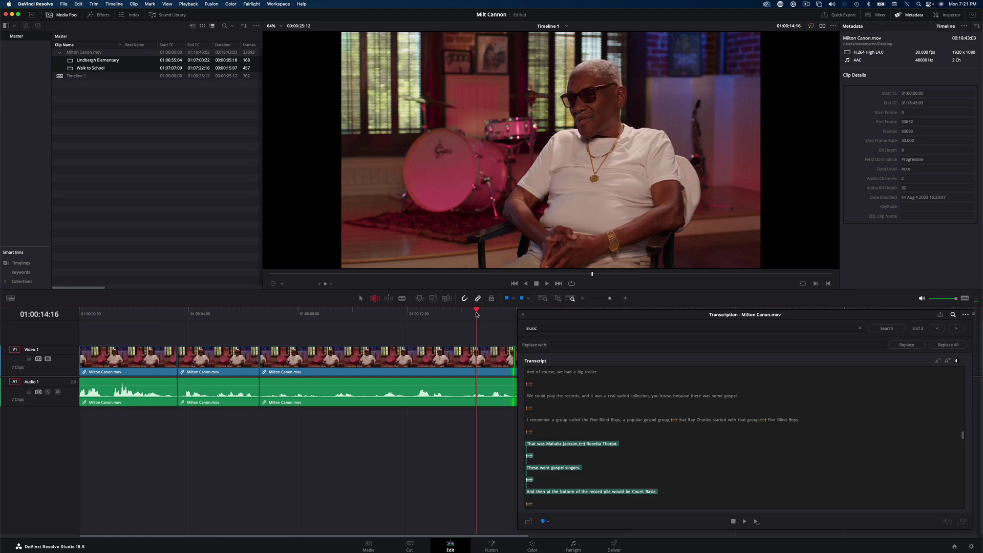